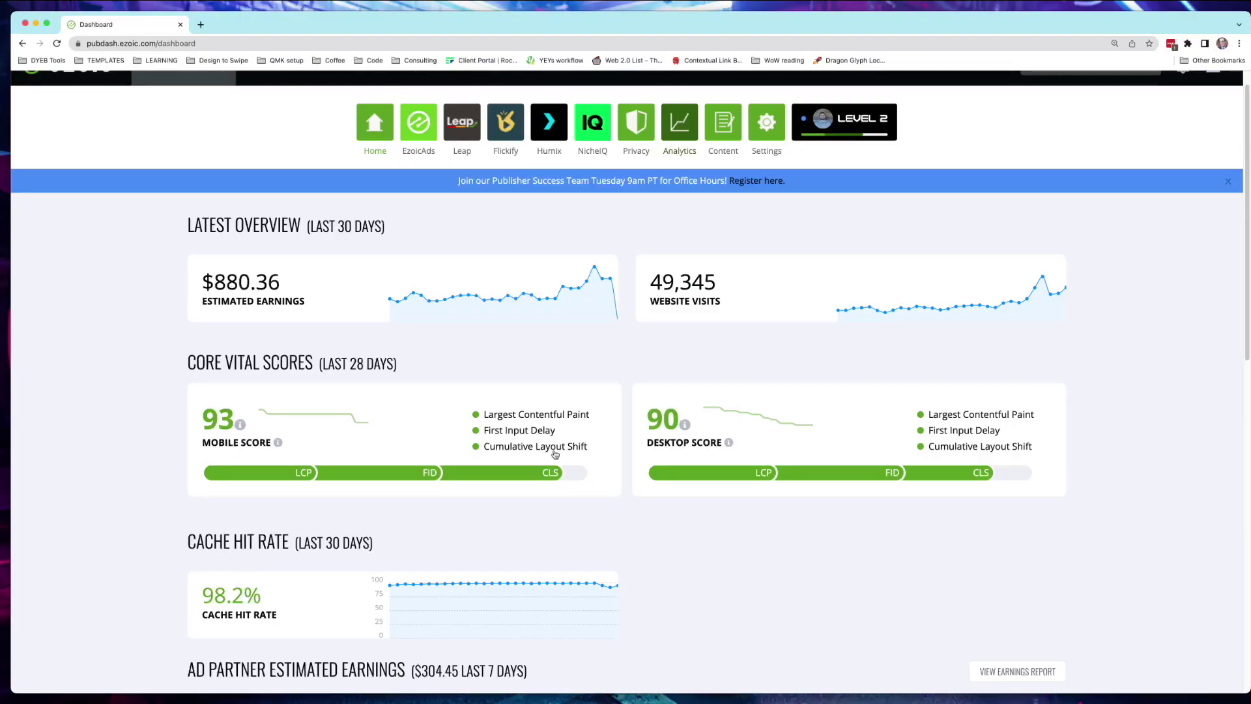
Step: Turn on Humix video for the site from the dashboard and accept the Video Content Agreement
left_click(548, 125)
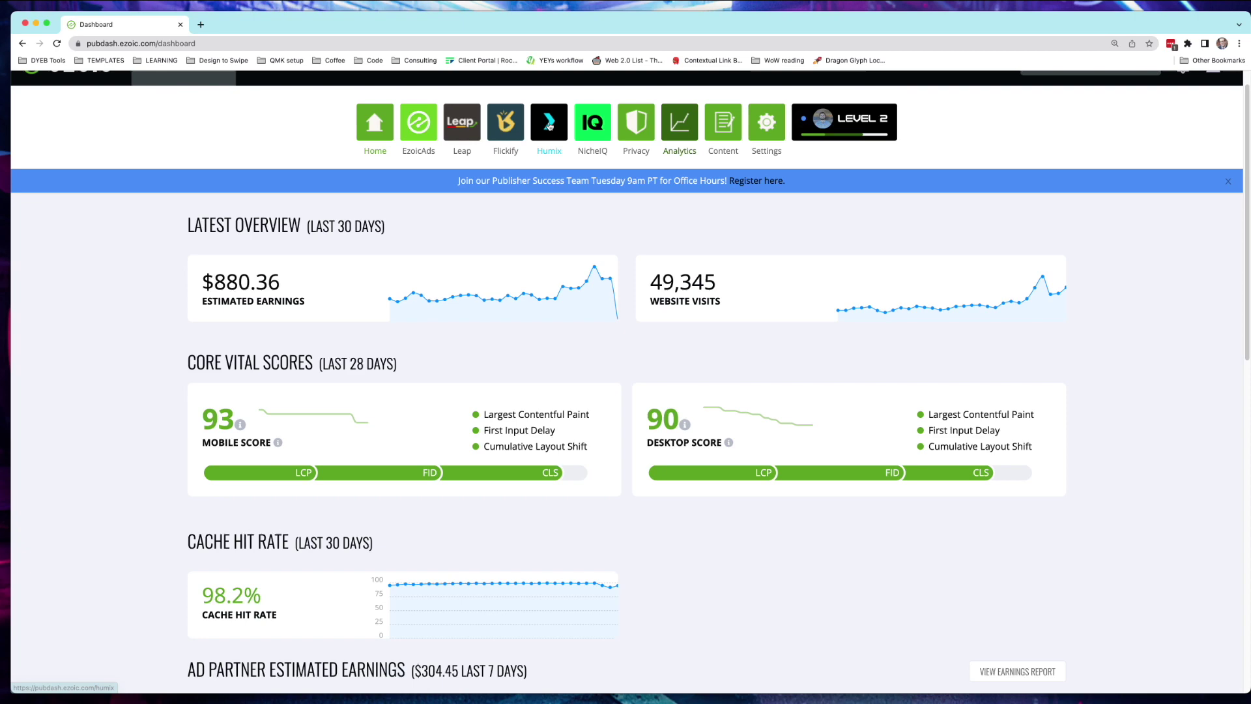
left_click(548, 125)
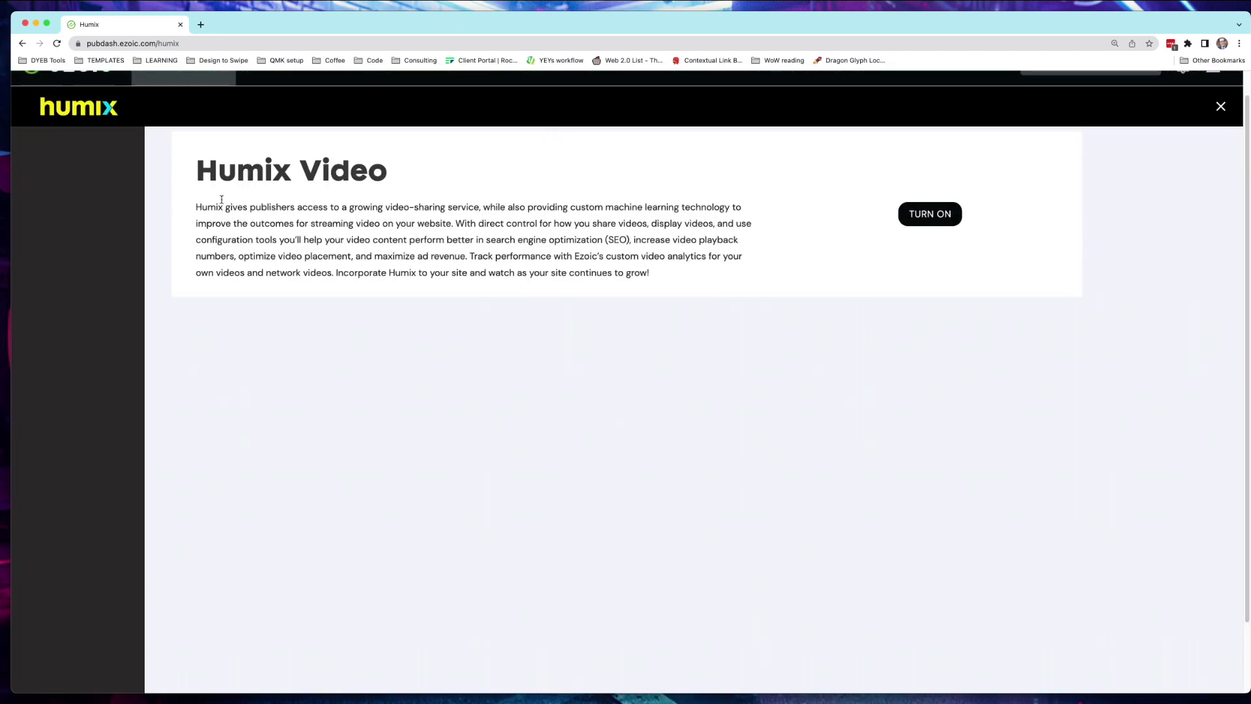
left_click(930, 213)
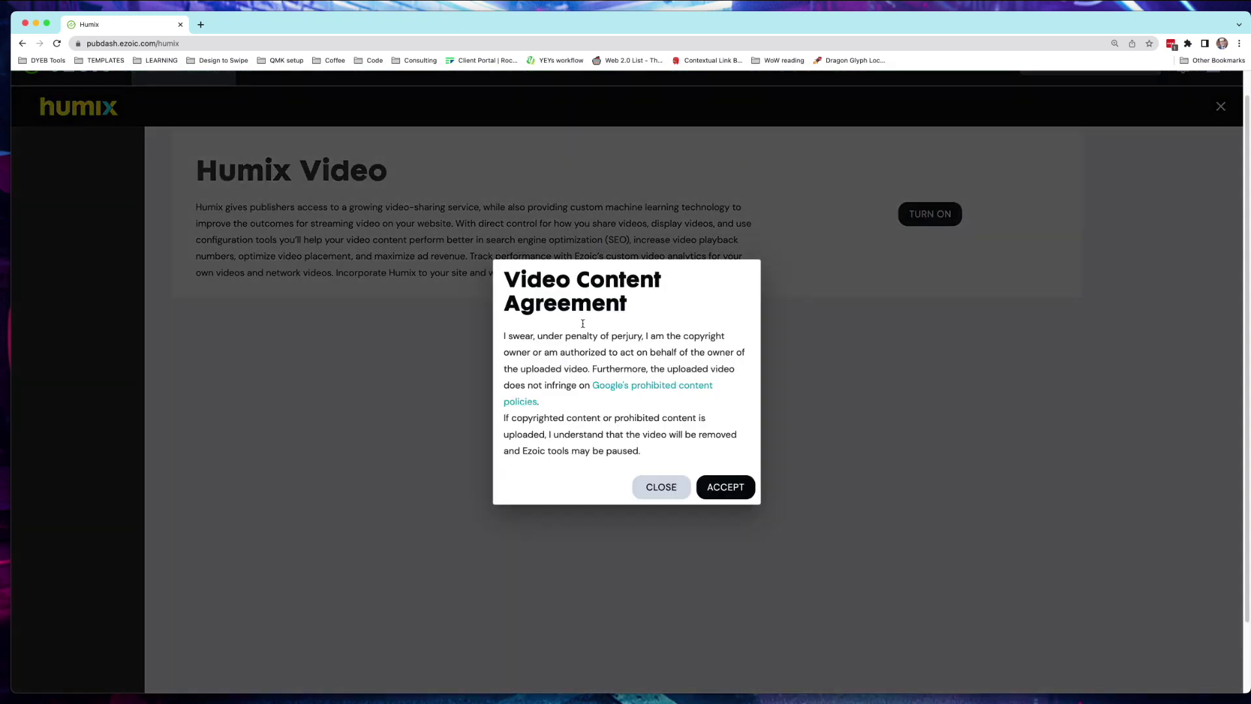
key("Return")
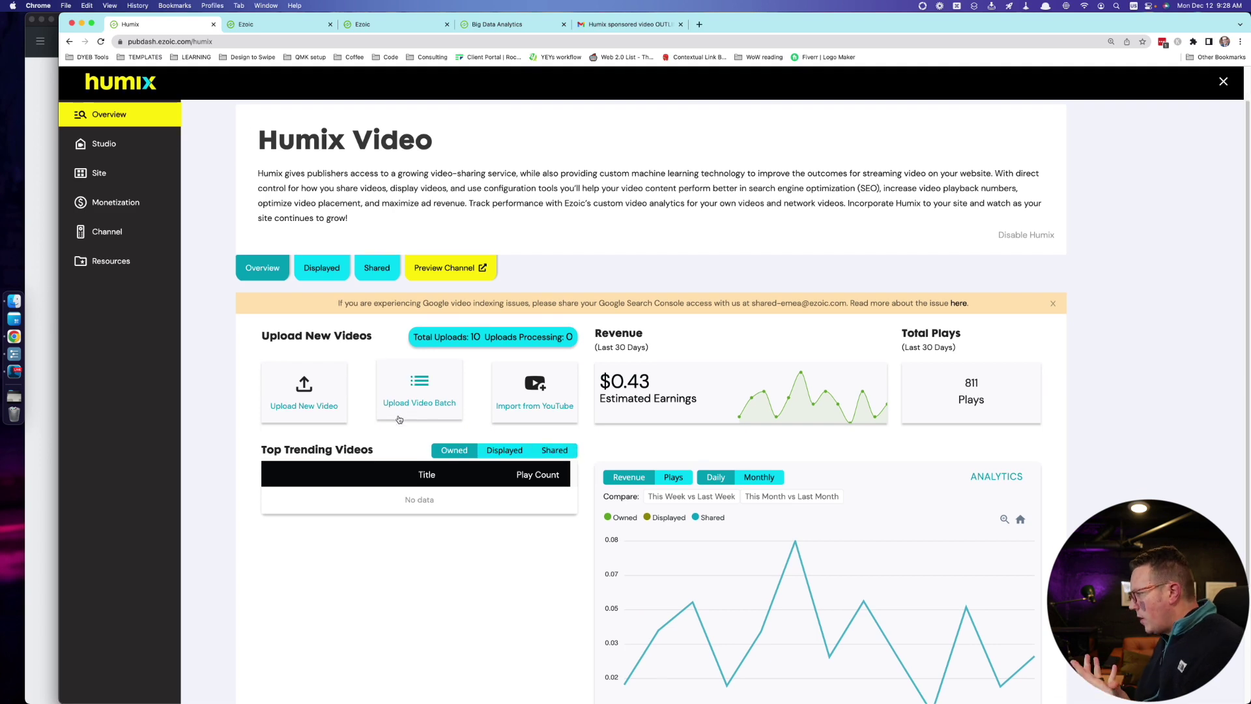
Step: Review the Humix overview with its displayed and shared videos, and preview the site's public channel
scroll(401, 404, "down", 3)
scroll(622, 551, "up", 3)
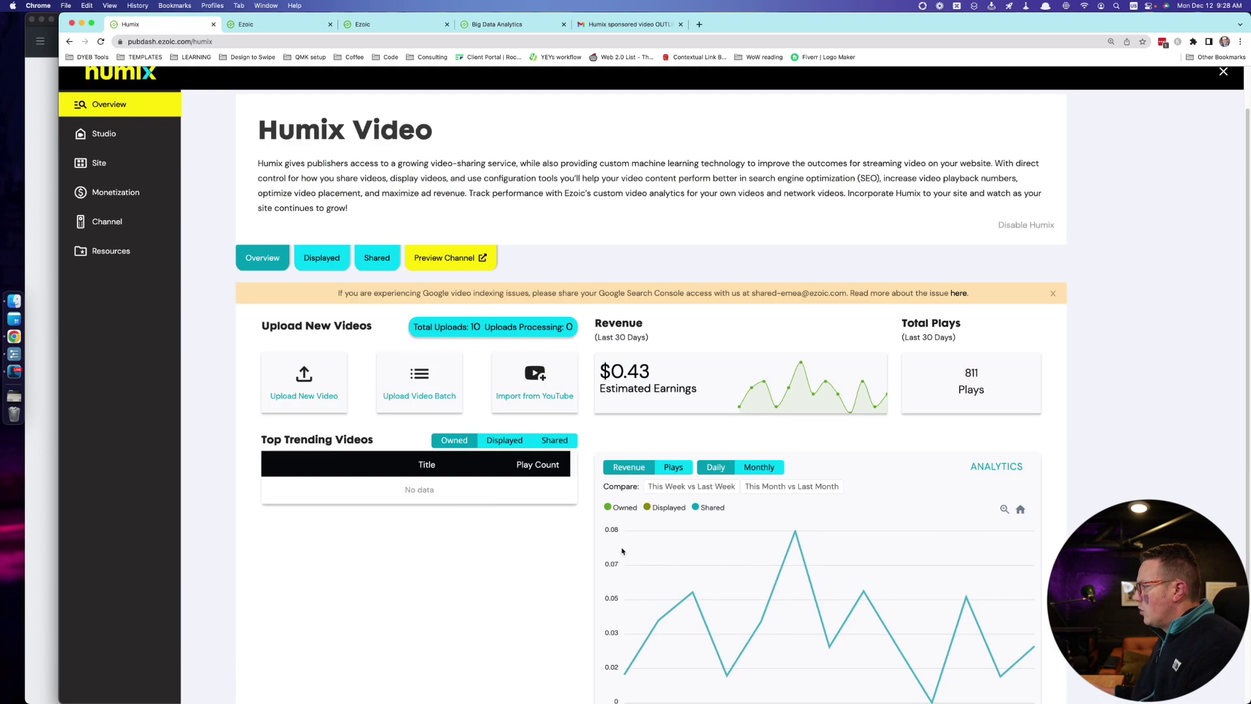
left_click(322, 256)
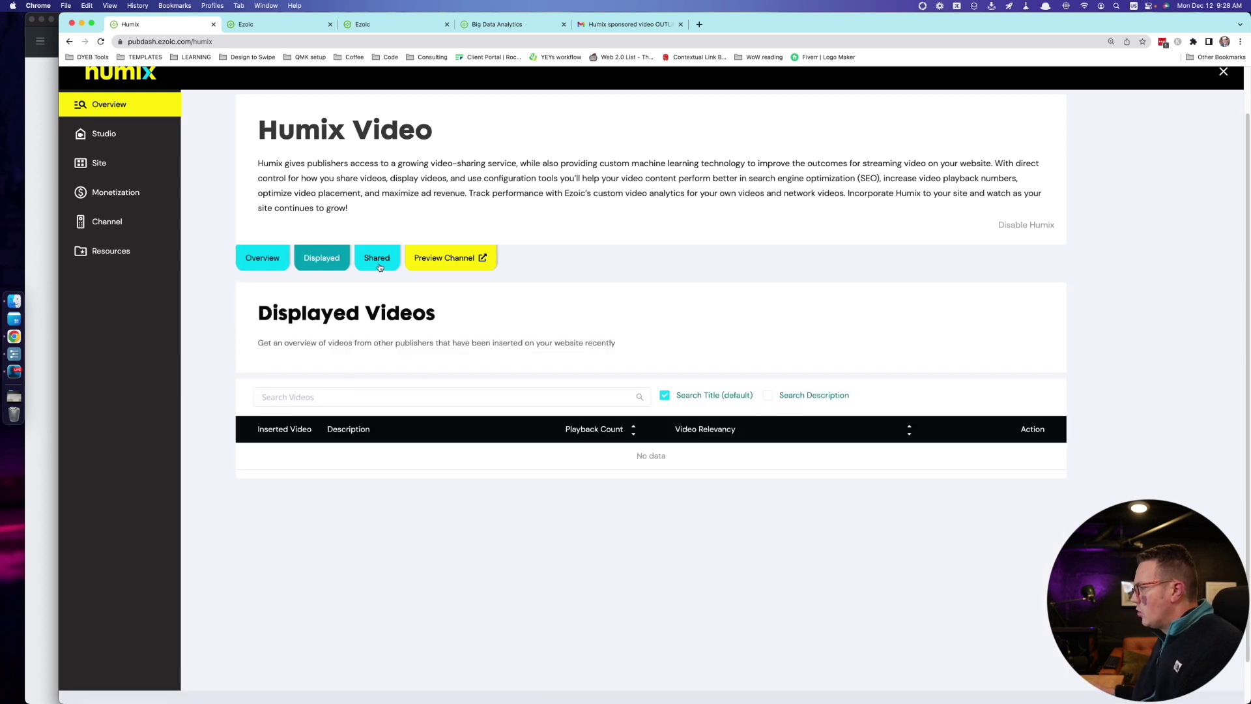
left_click(378, 261)
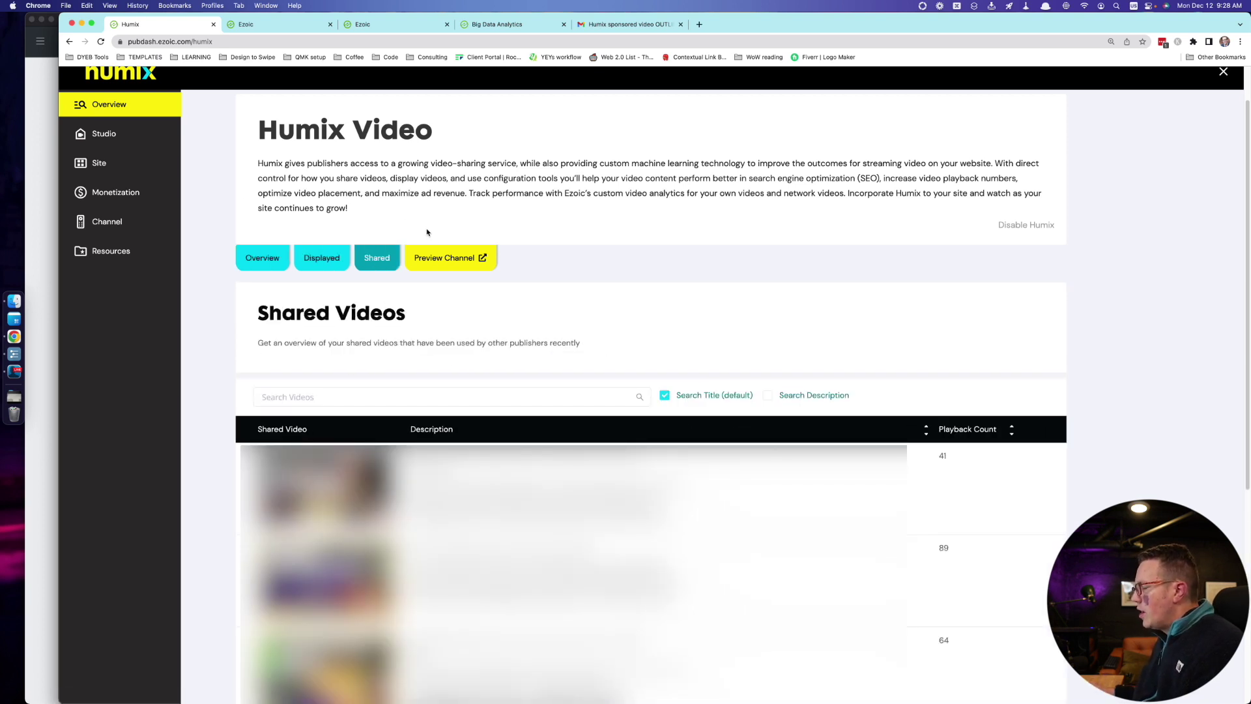
left_click(477, 264)
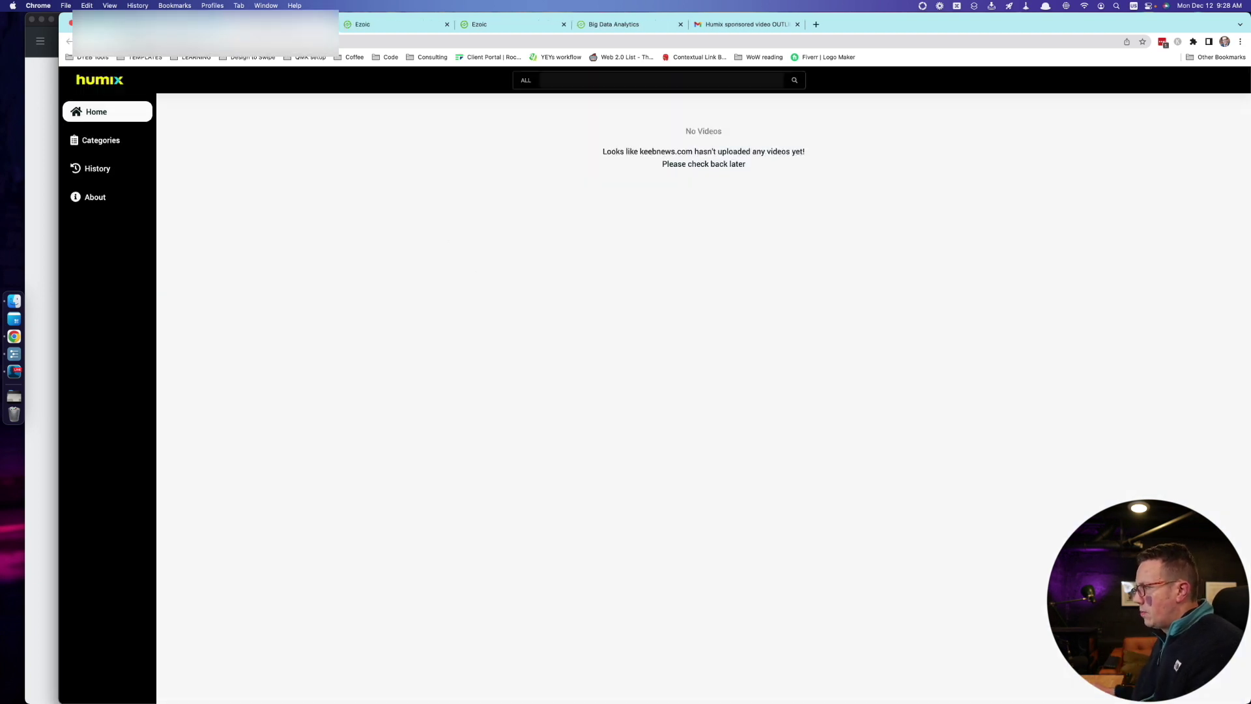
key("super+w")
Step: View the Studio's YouTube import page, then return to its Add New Video page
scroll(195, 228, "up", 1)
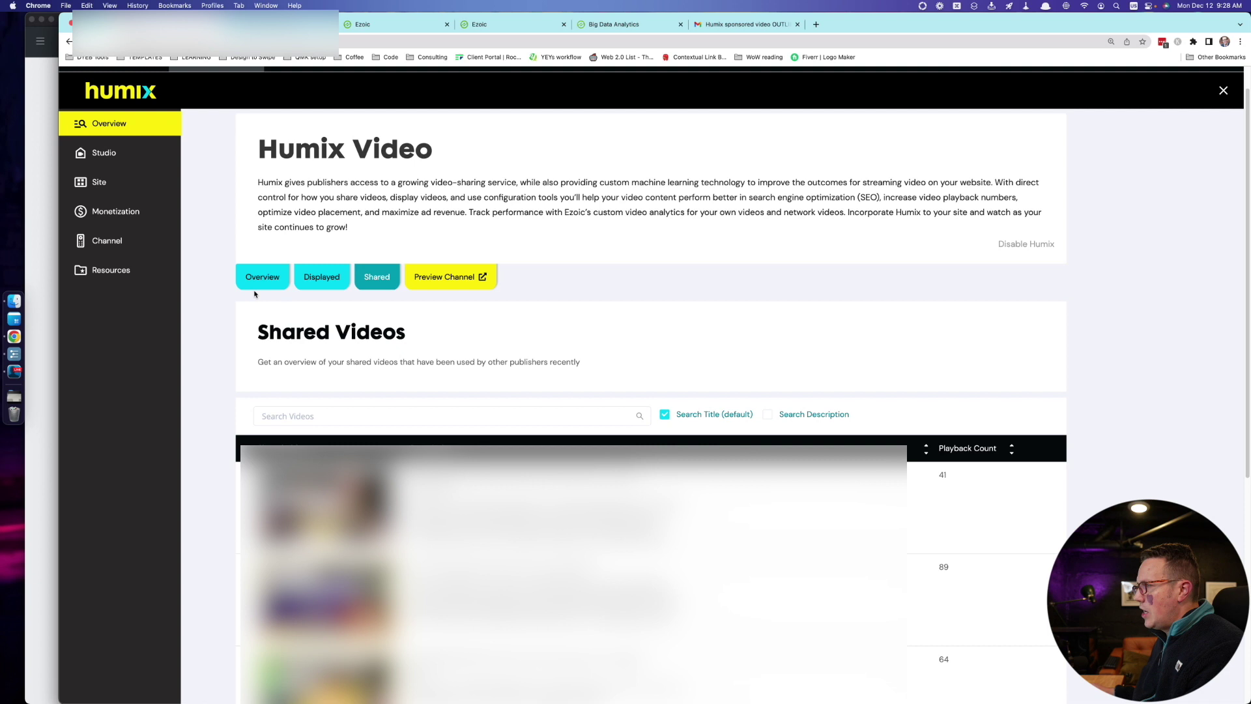
left_click(113, 153)
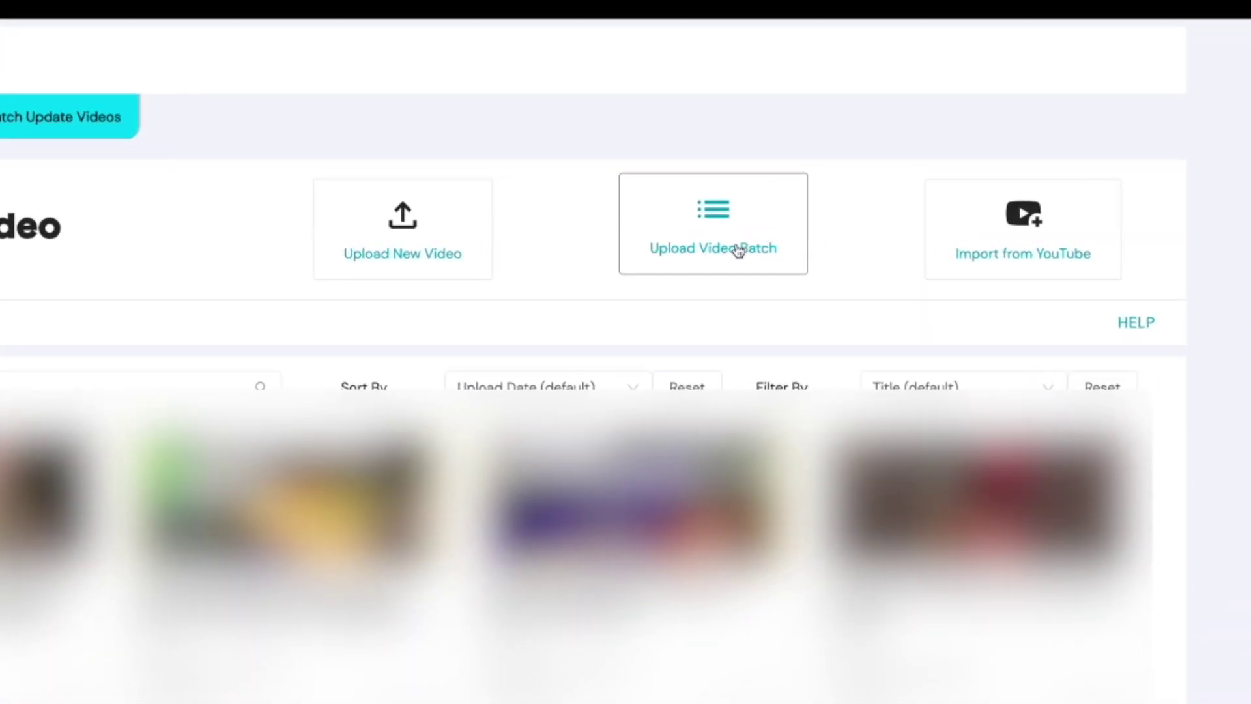
left_click(1043, 228)
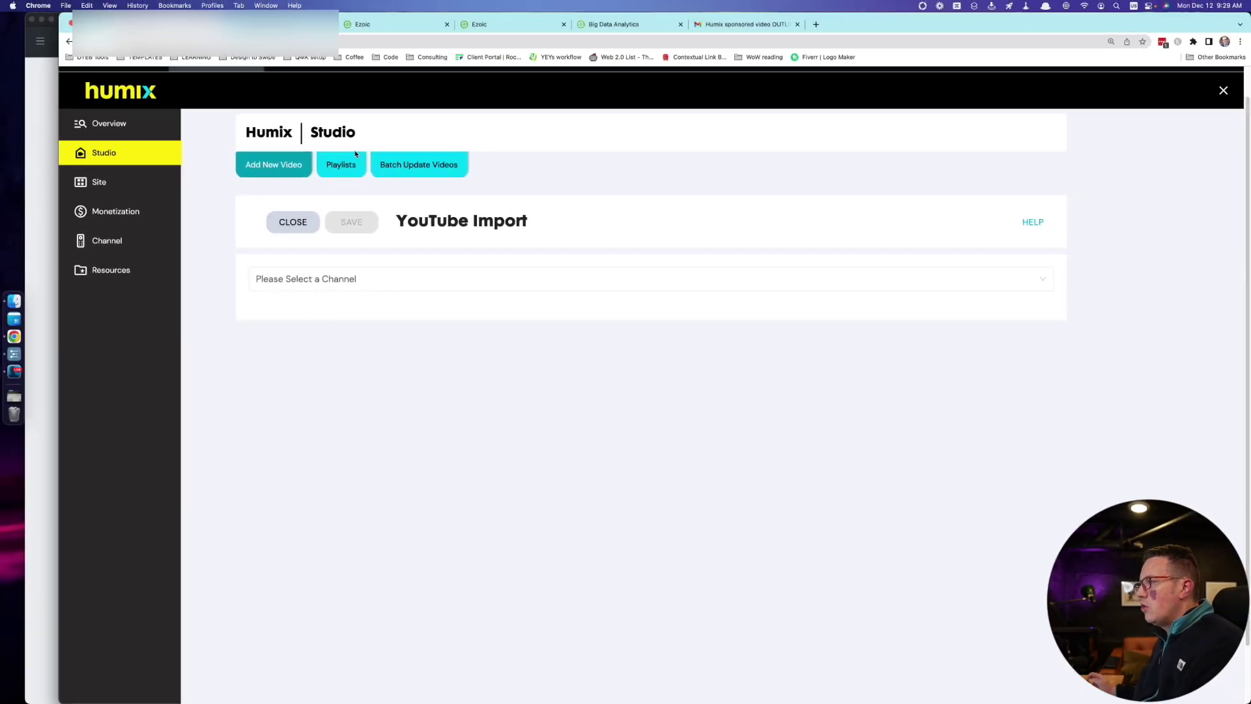
left_click(290, 168)
left_click(350, 187)
left_click(287, 186)
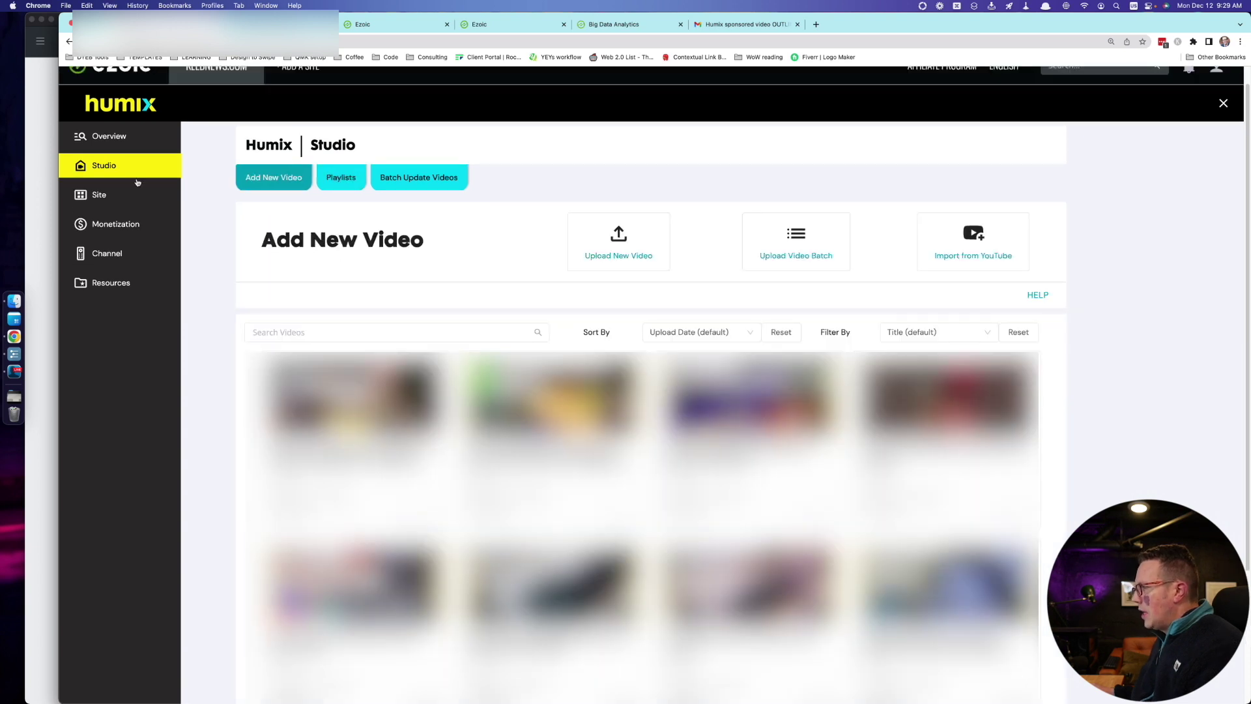
Step: Open the first uploaded video for editing and examine its Tags, SEO, Links and Advanced Settings sections
scroll(459, 296, "down", 1)
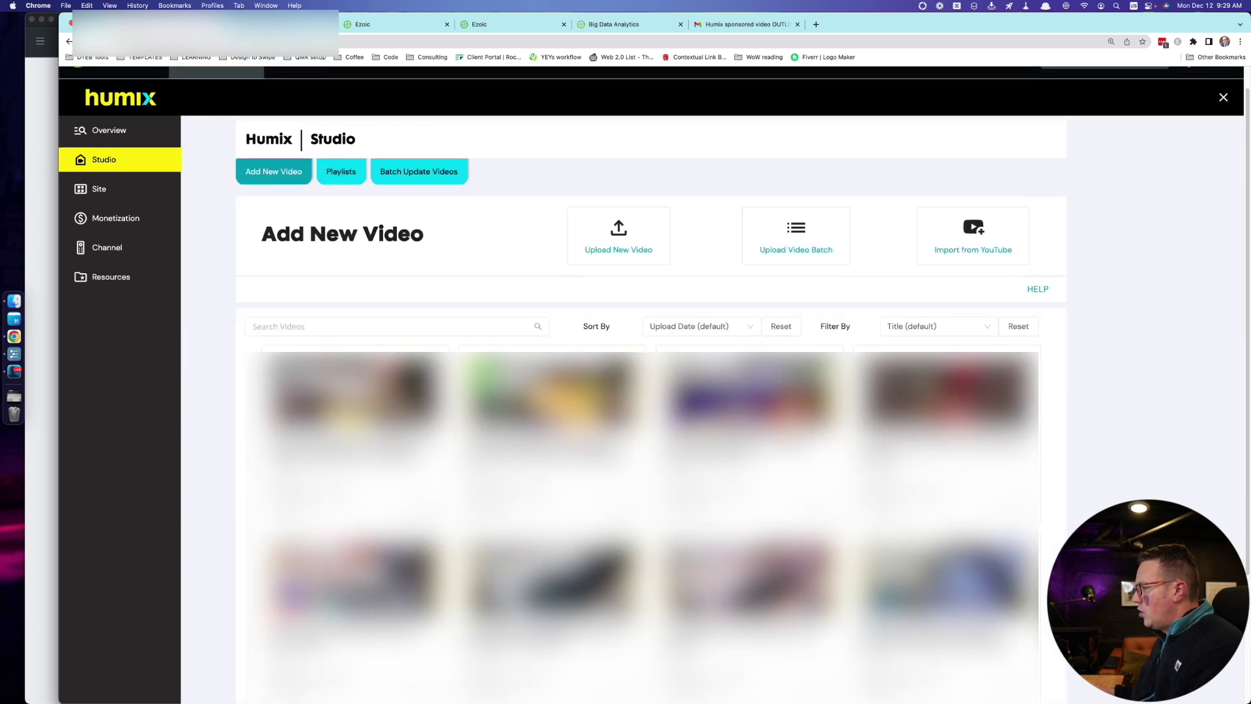
left_click(415, 502)
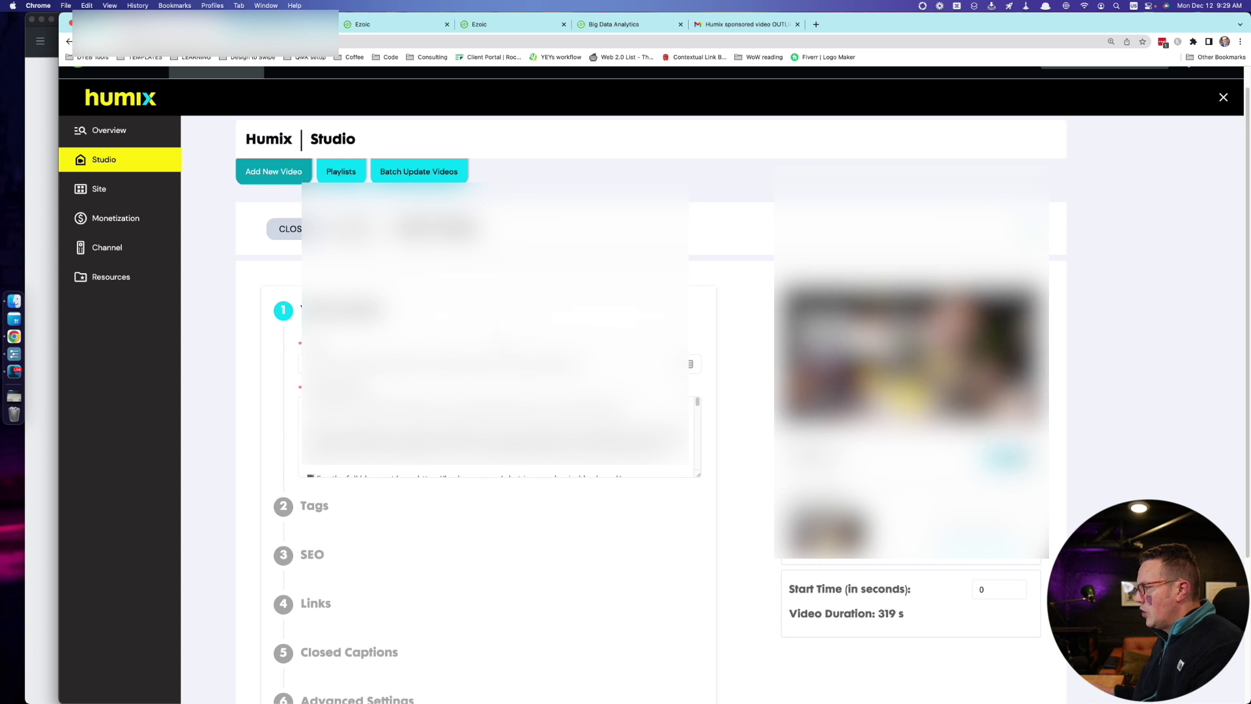
scroll(488, 359, "down", 3)
left_click(312, 370)
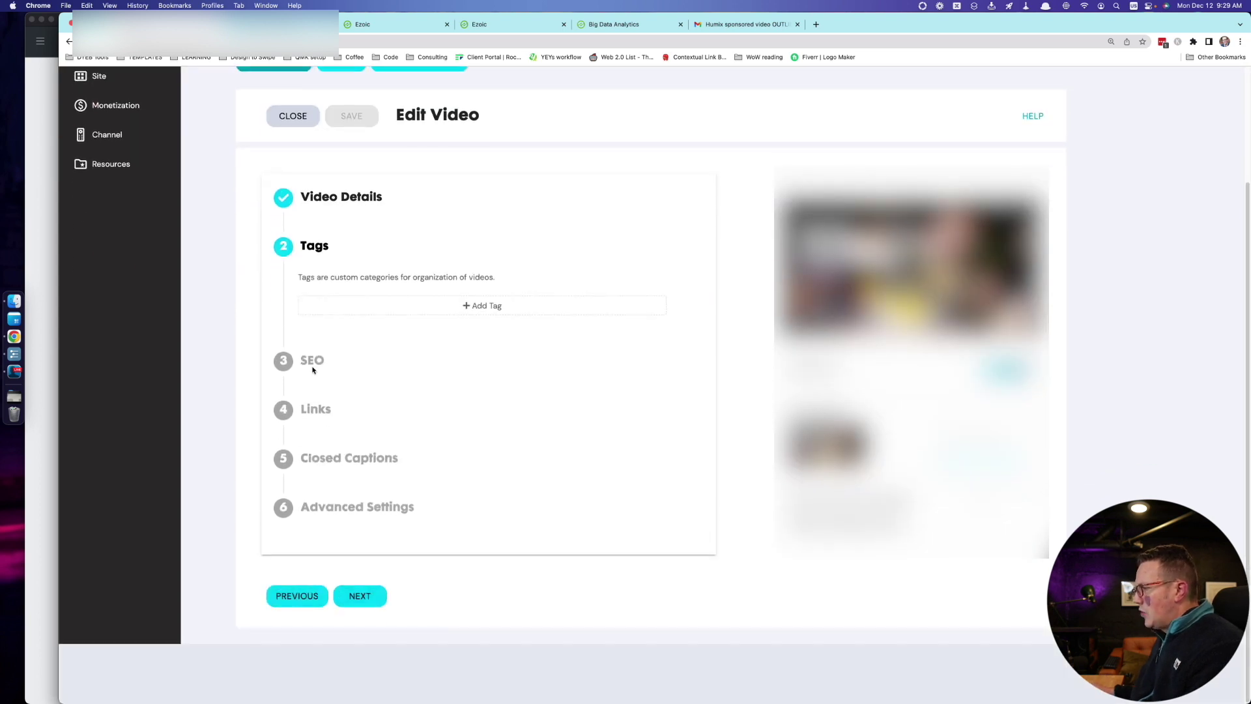
left_click(313, 363)
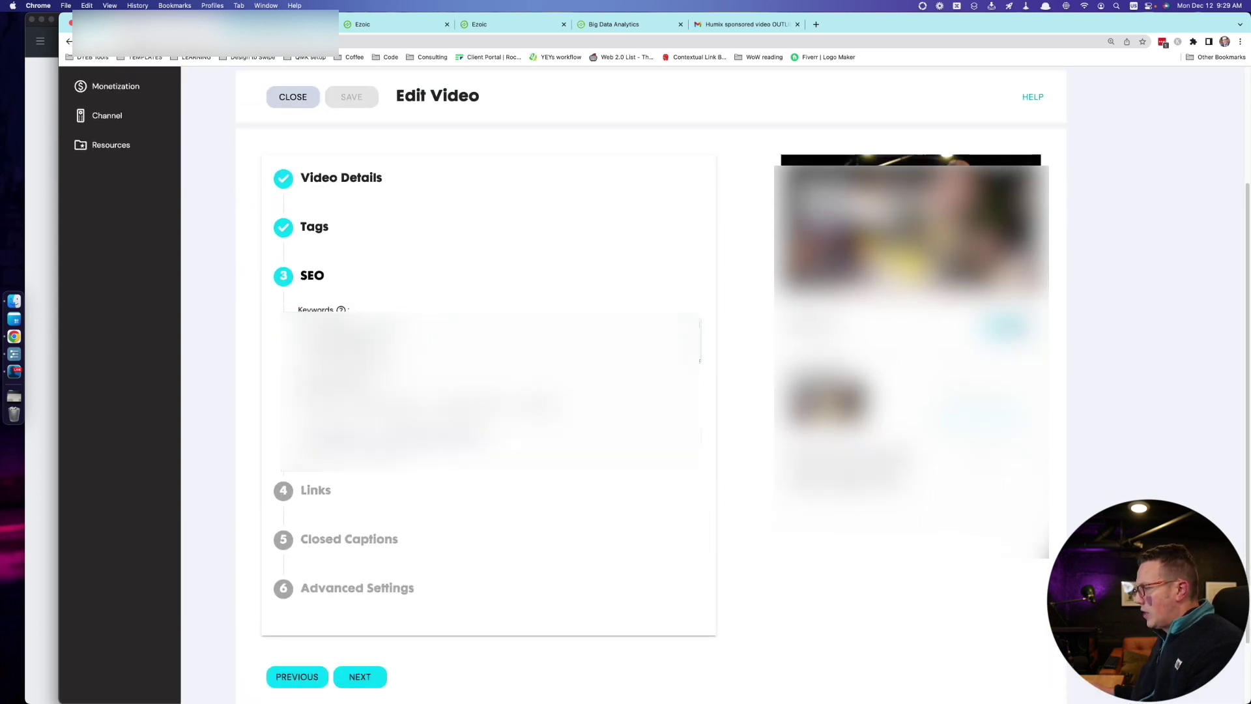
left_click(311, 494)
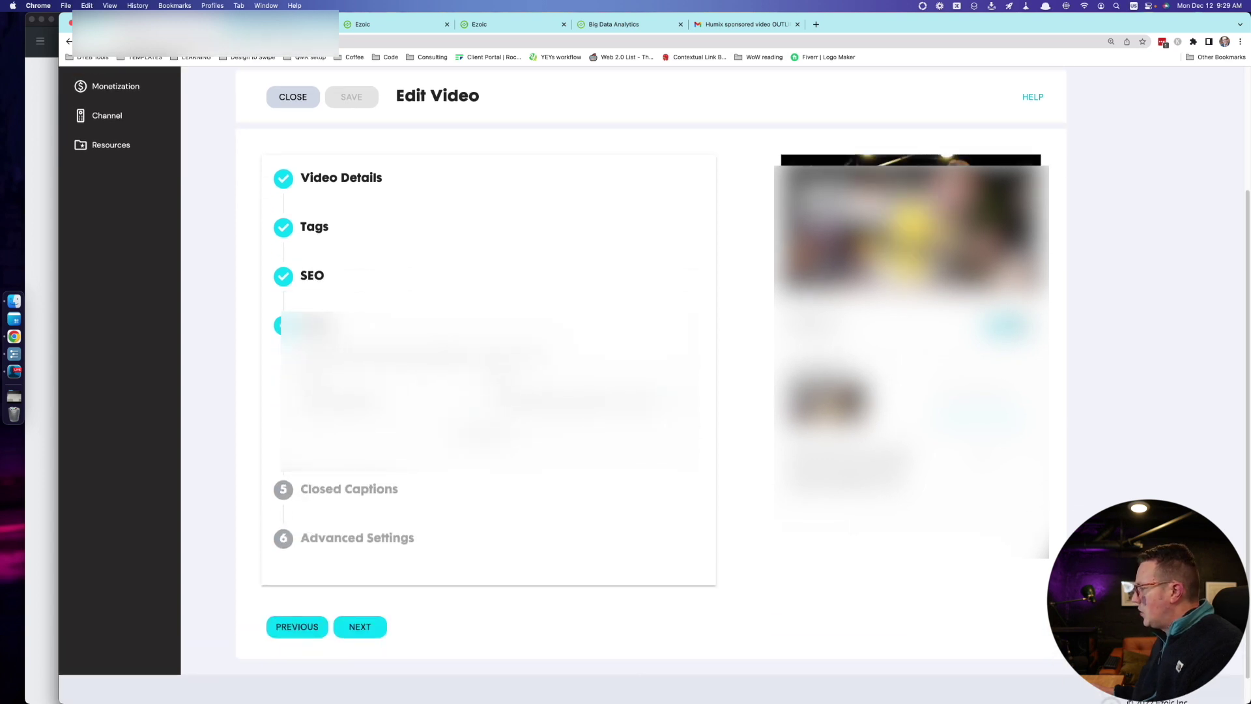
left_click(346, 539)
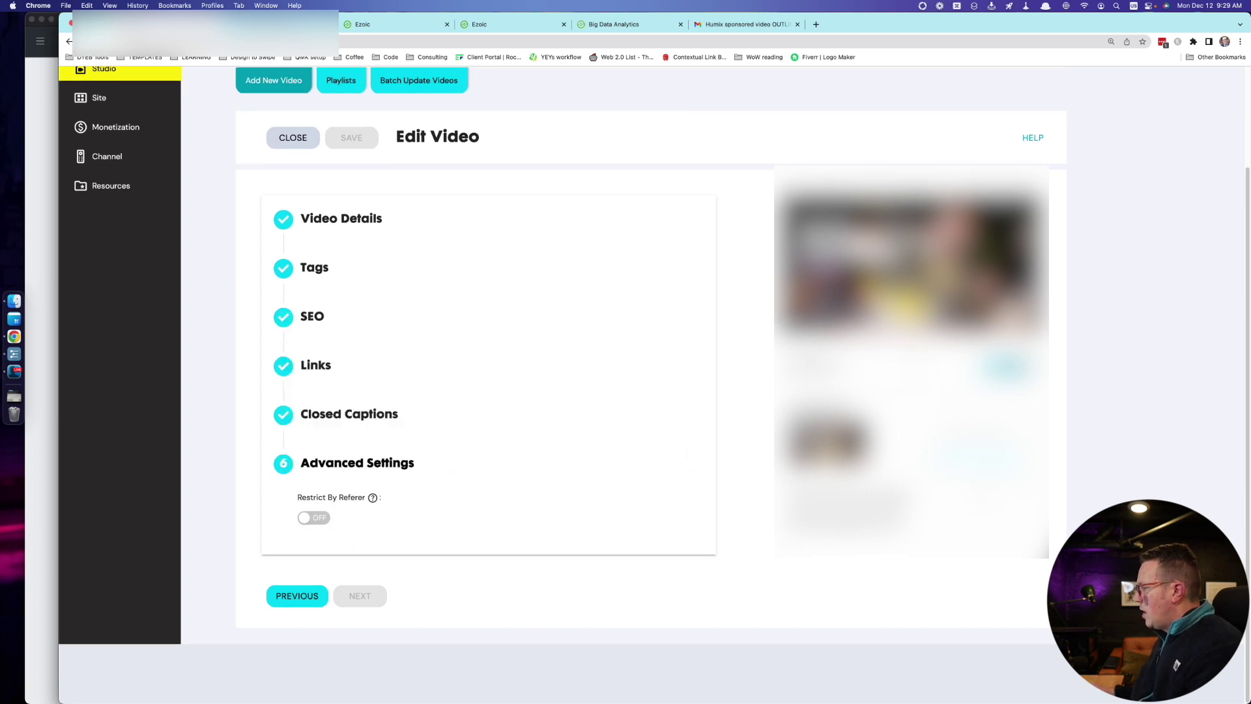
scroll(722, 390, "up", 1)
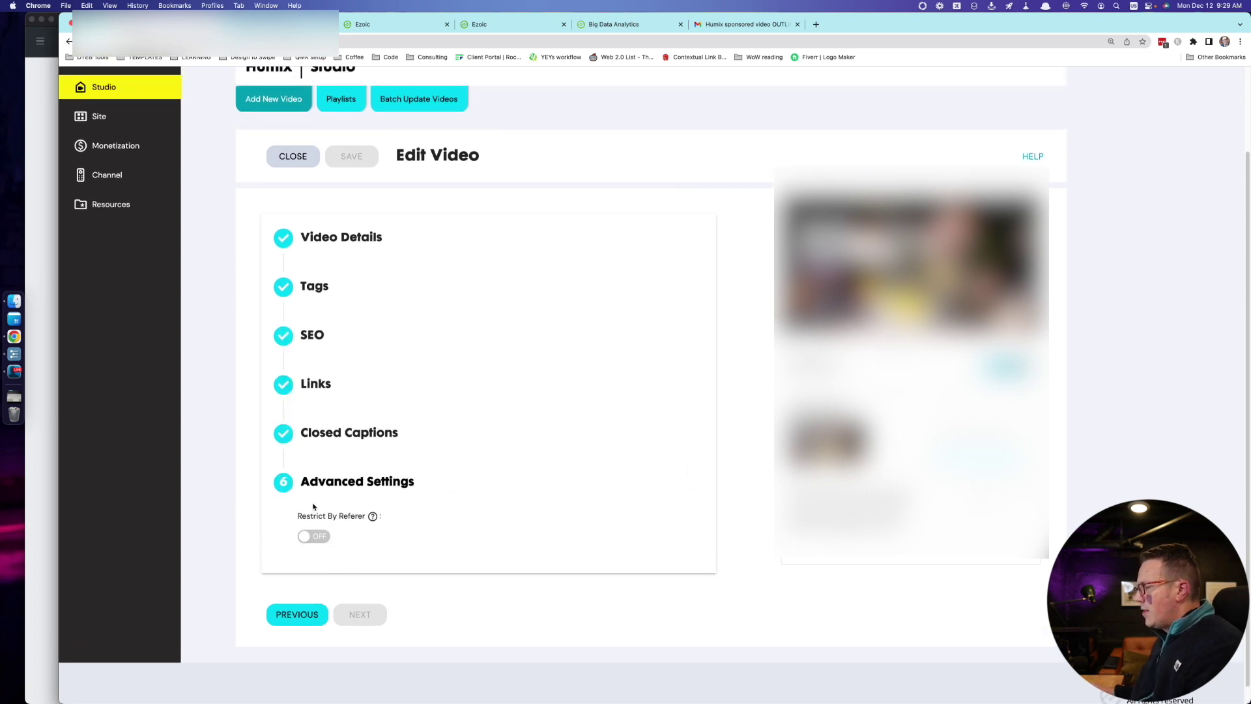
Step: Review the Site section's video embeds, network opt-ins and batch update settings for embeds
scroll(314, 507, "up", 3)
left_click(101, 210)
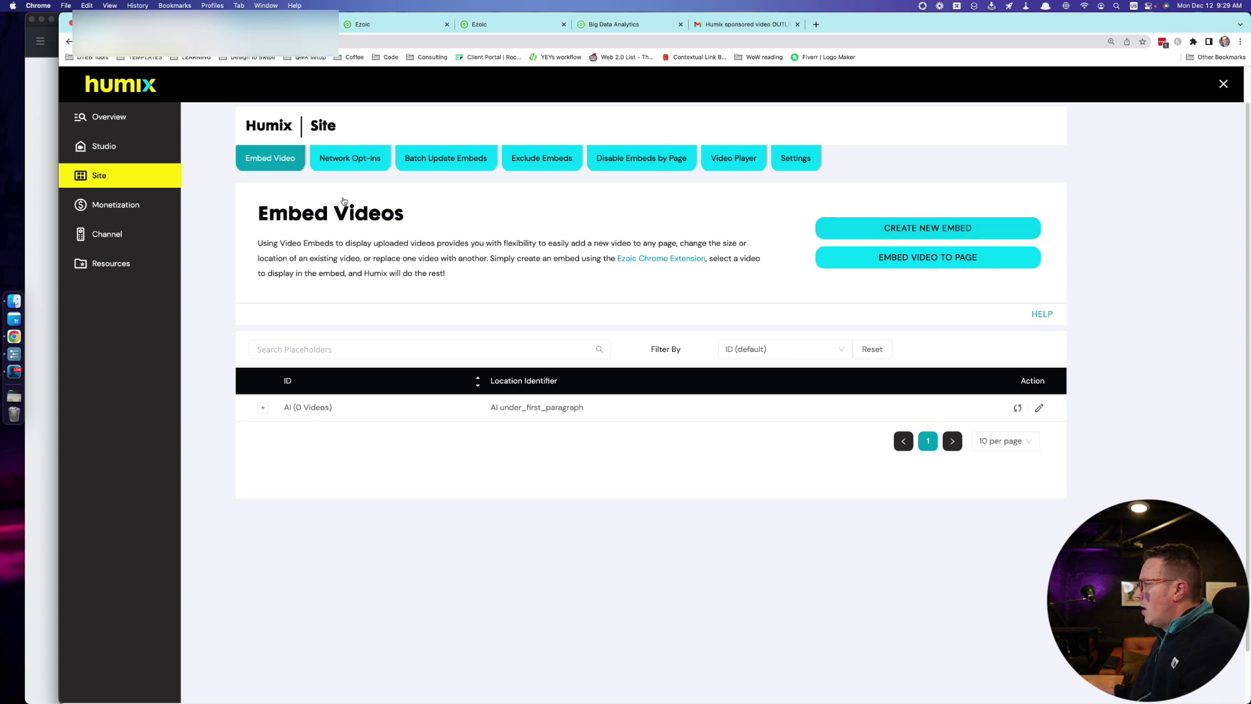
left_click(358, 160)
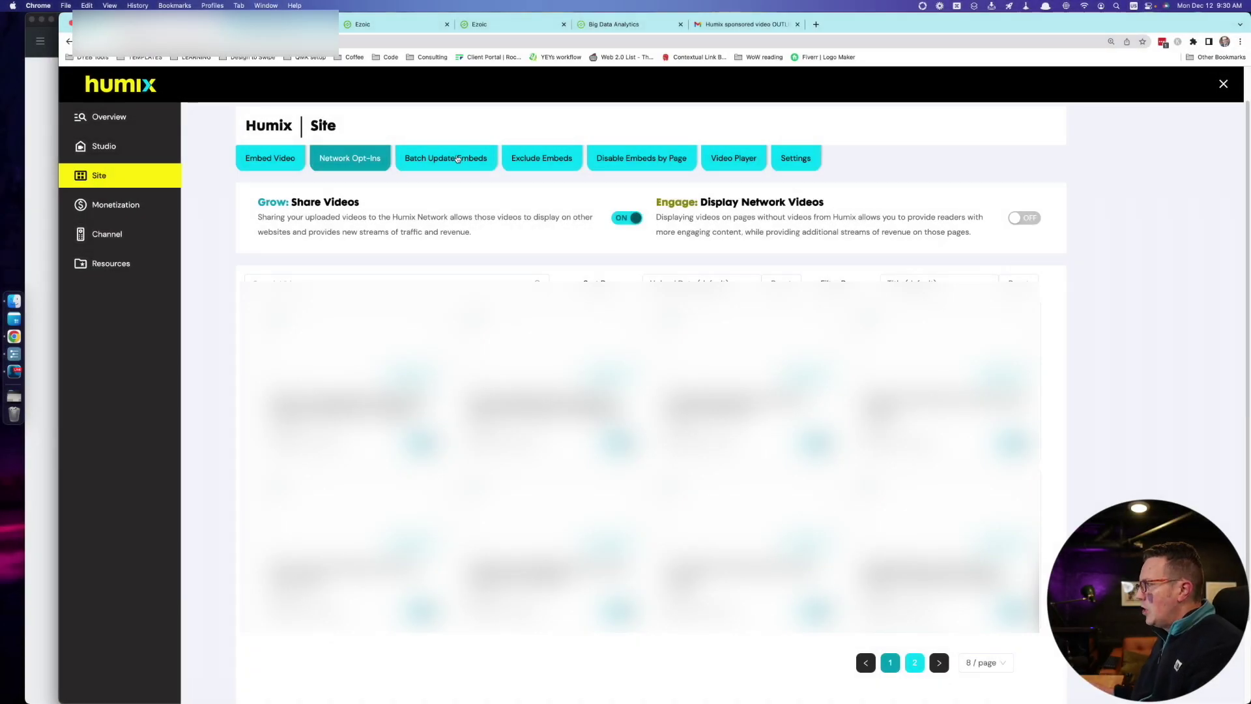
left_click(458, 159)
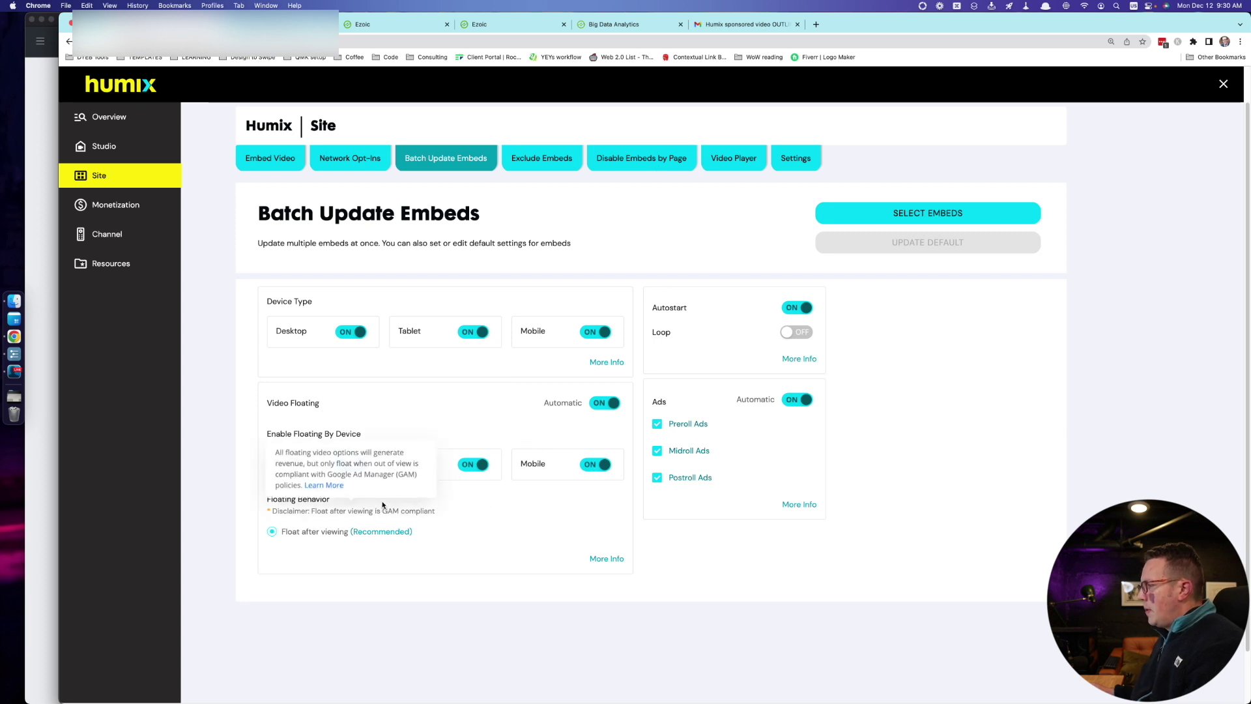
Step: View the Exclude Embeds page and its form for a new rule, closing the form without saving
left_click(533, 161)
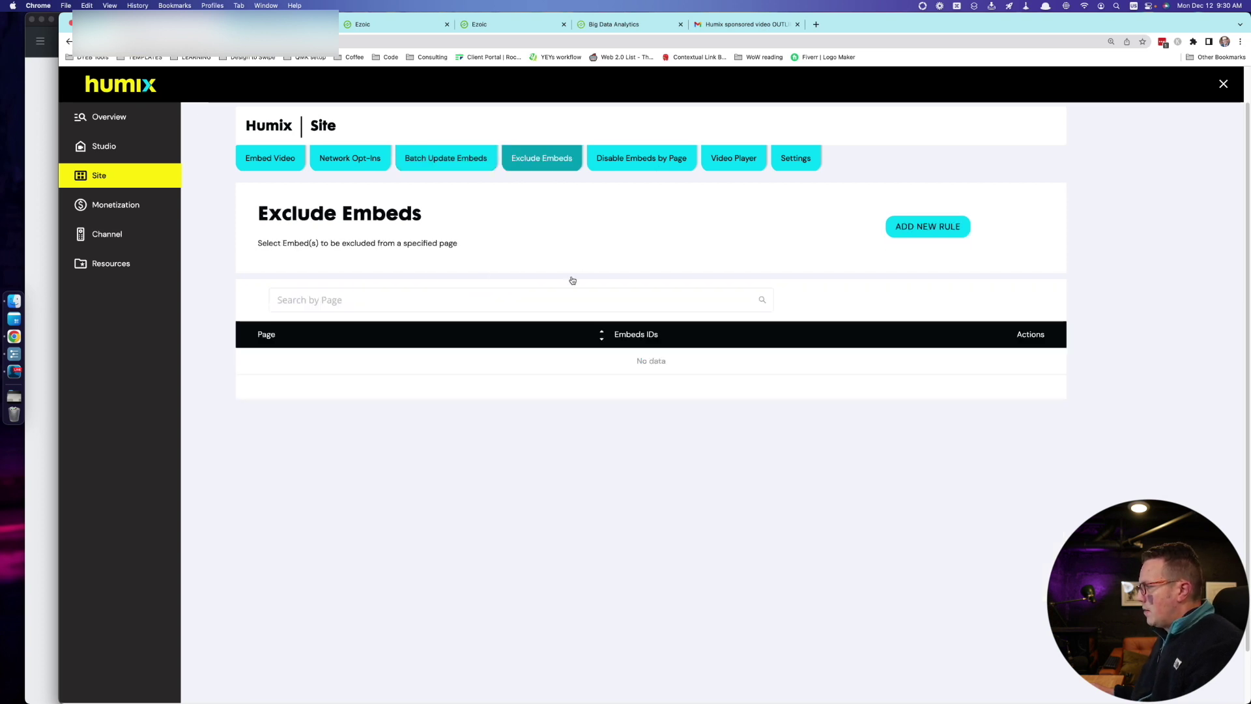
double_click(357, 243)
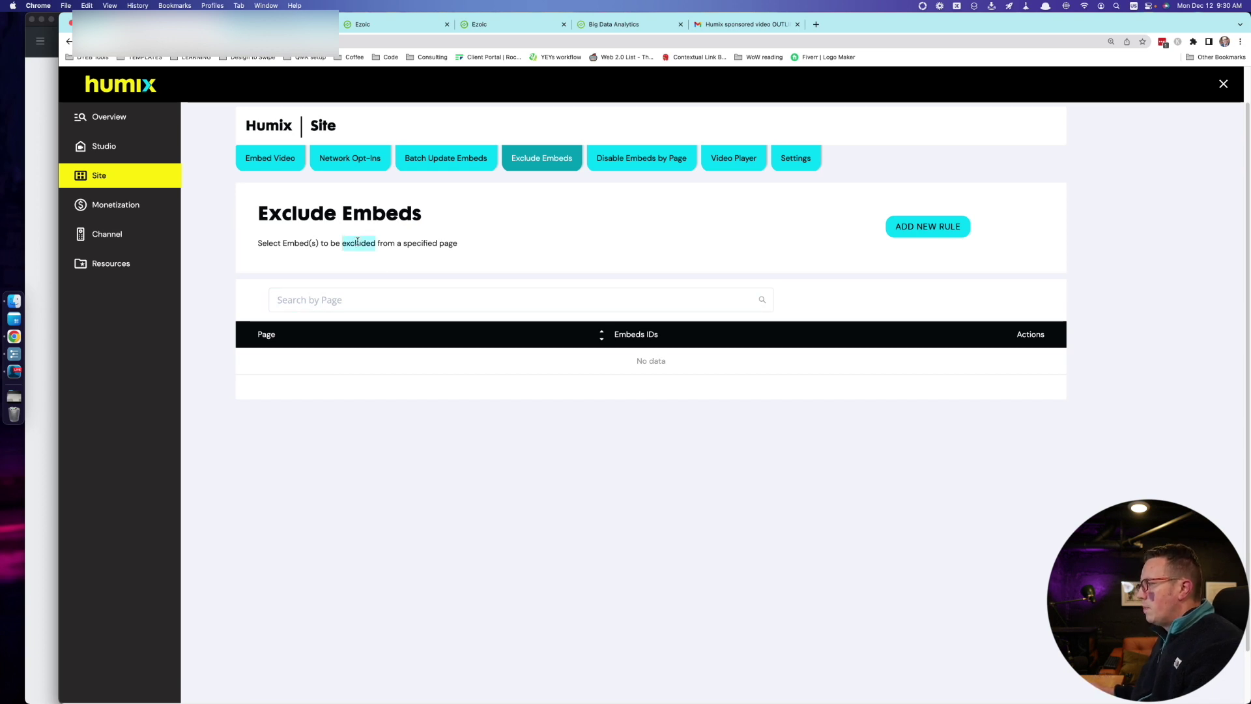
triple_click(358, 242)
left_click(937, 226)
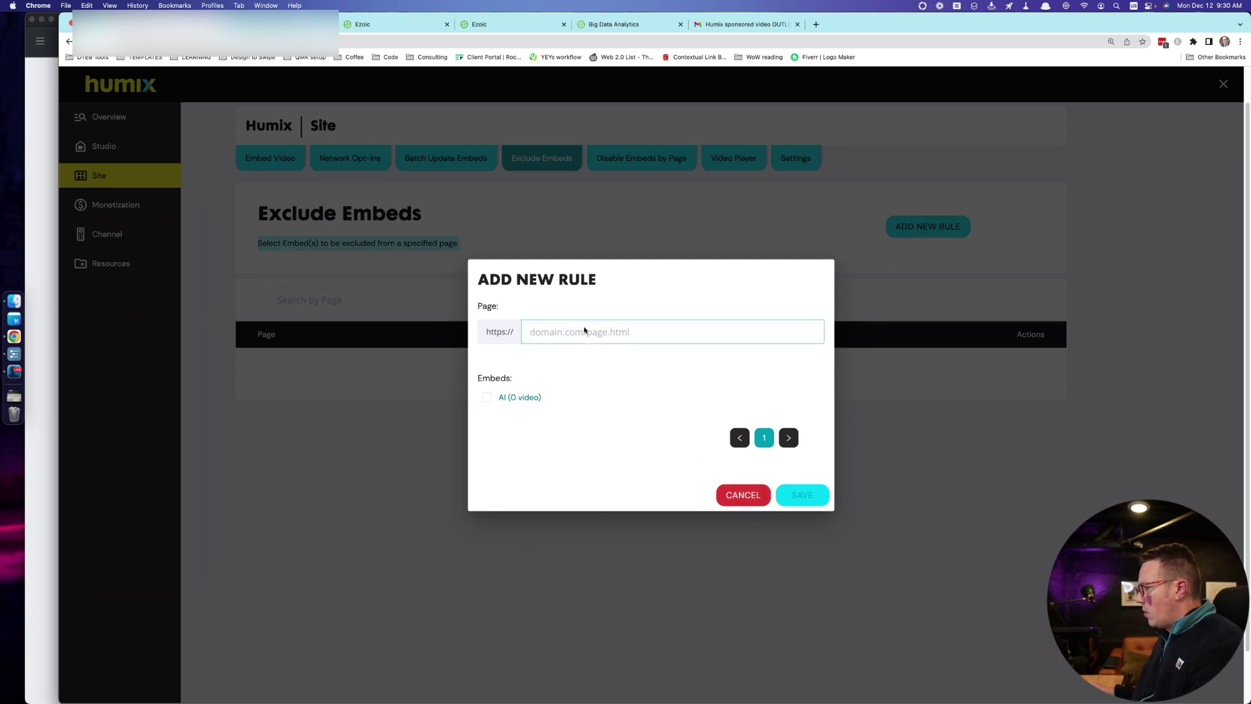
left_click(734, 494)
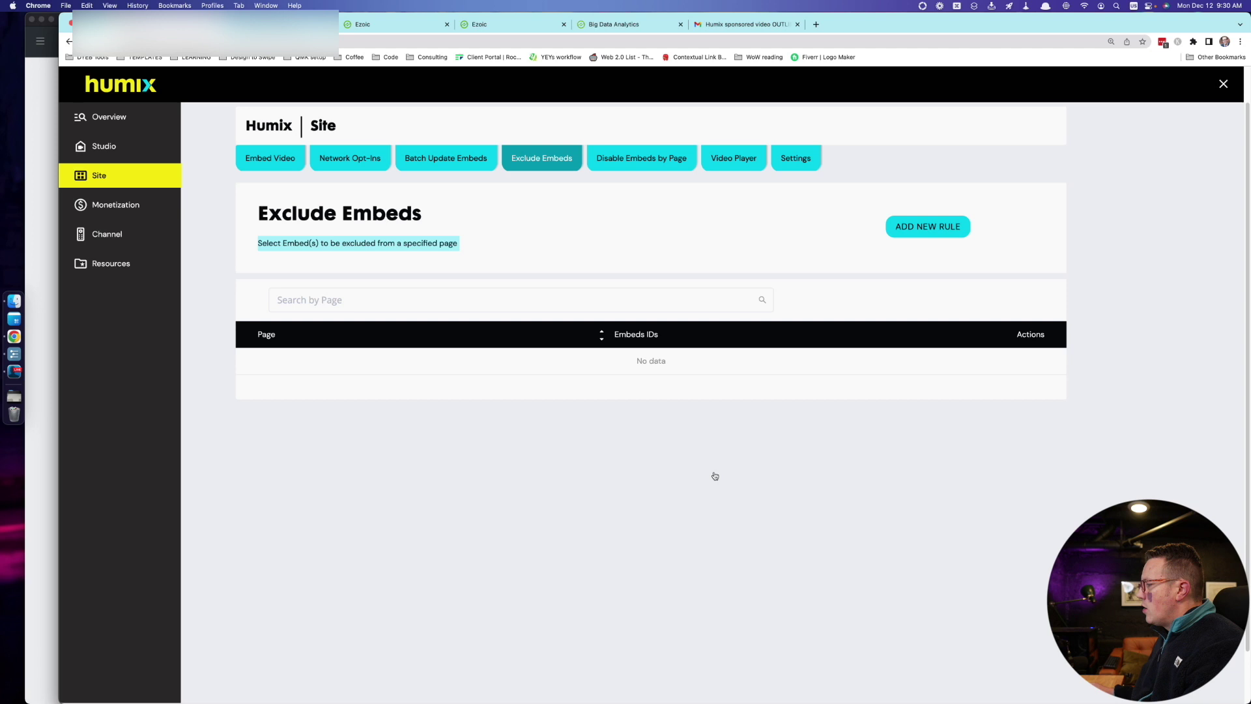
Step: View the Disable Embeds by Page settings and the page entry for disabling network videos, cancelling the entry
left_click(635, 160)
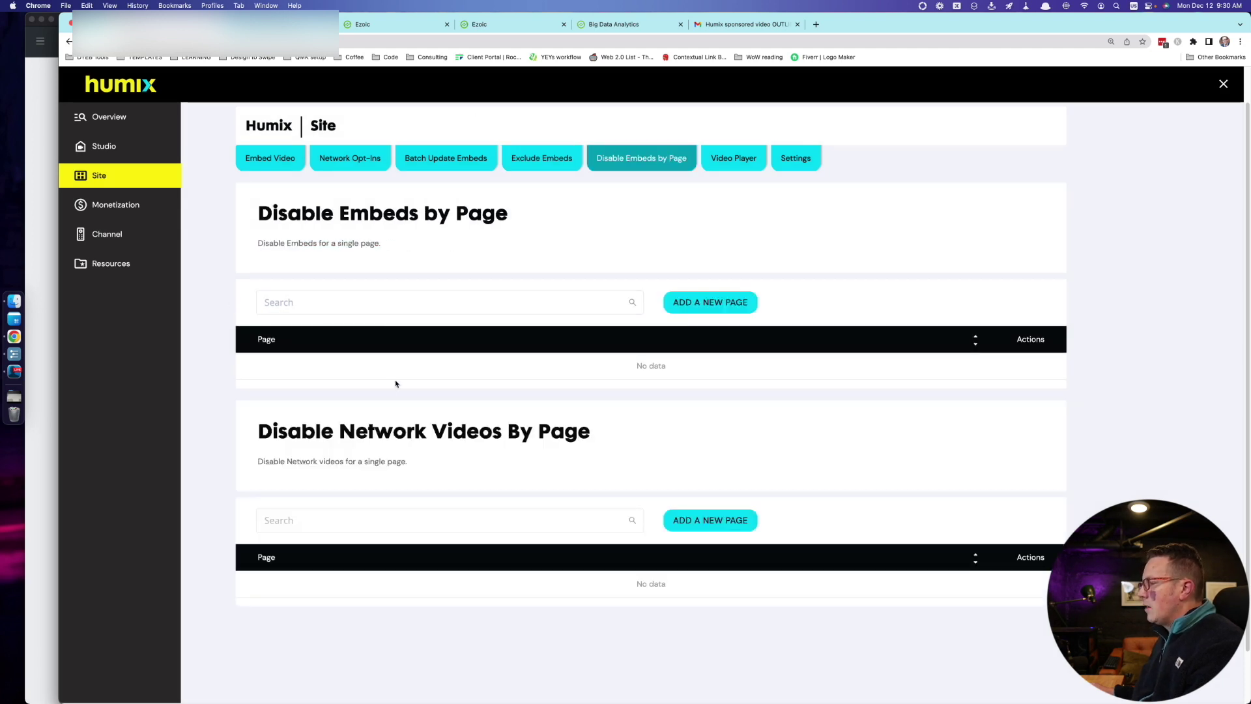
scroll(394, 383, "down", 1)
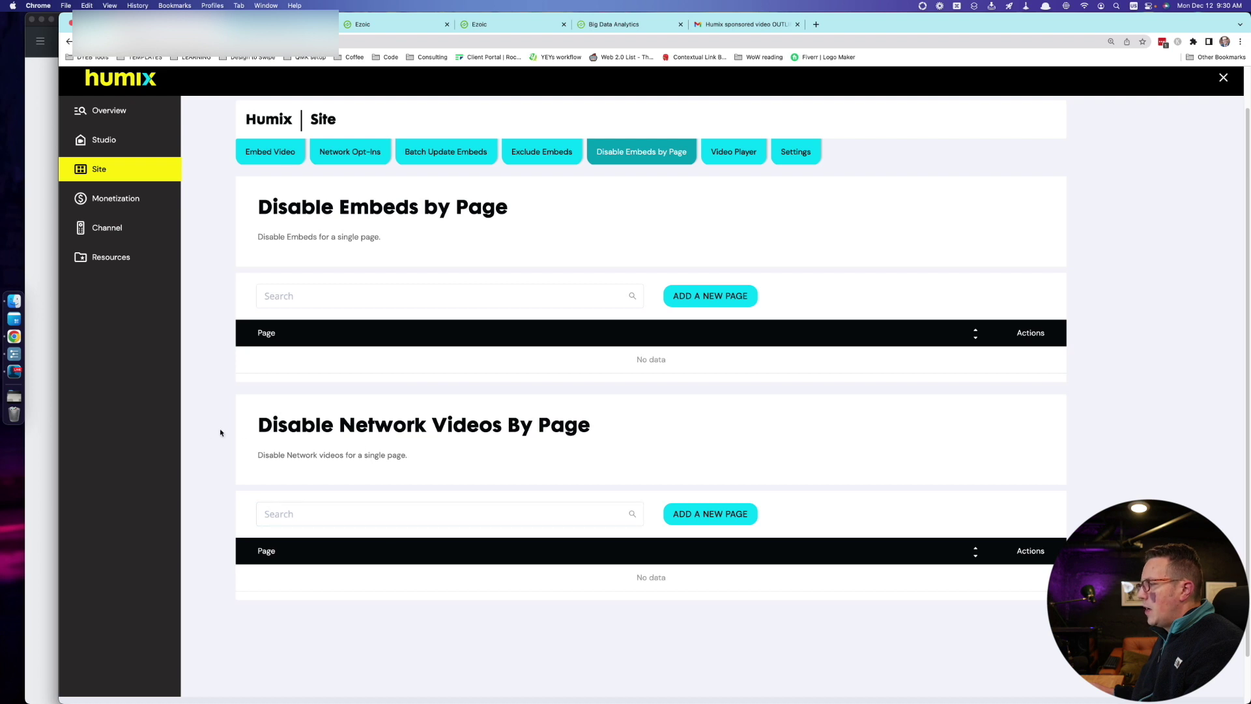
triple_click(353, 428)
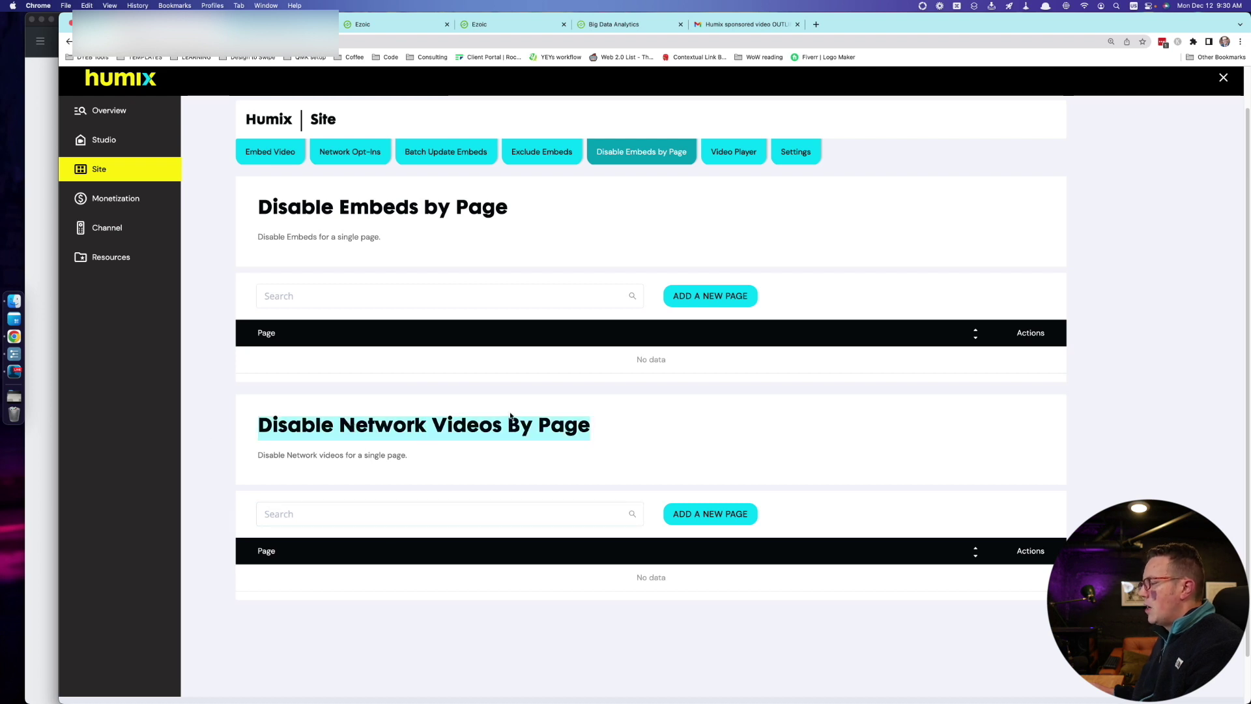
left_click(703, 514)
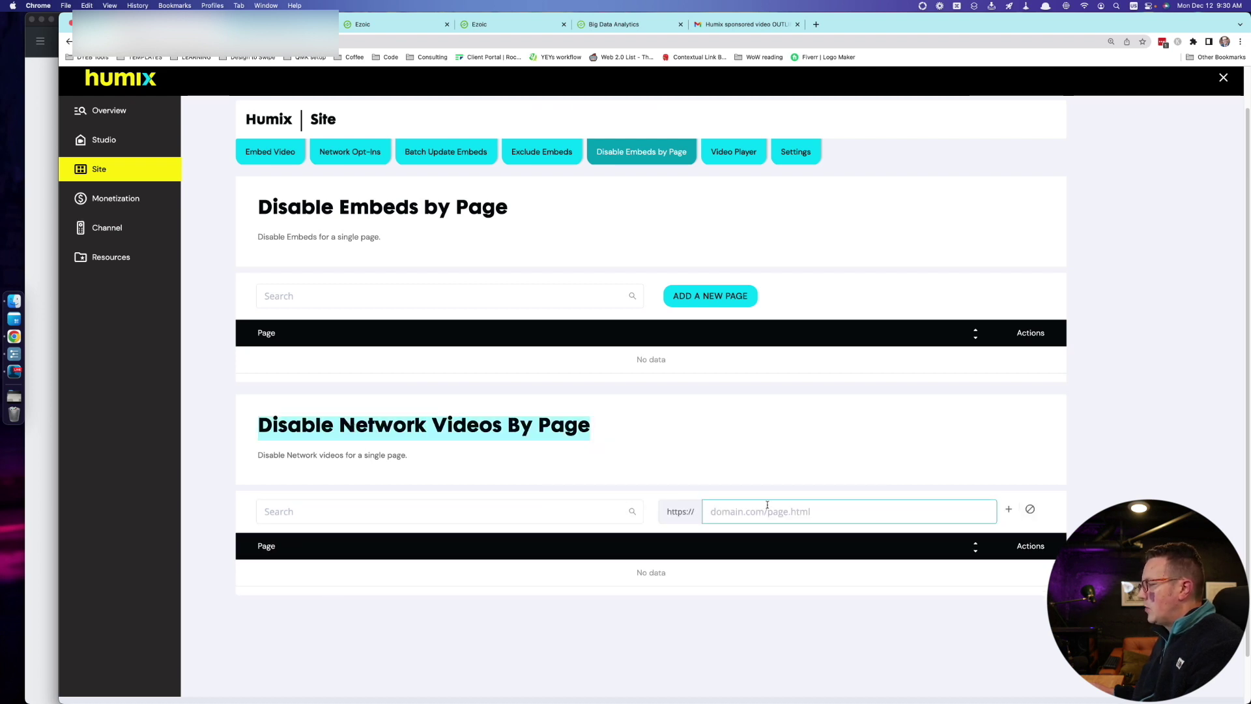
left_click(1024, 509)
Step: Examine the video player customization options, including colors, title settings, floating position, player size and margins
scroll(509, 368, "up", 1)
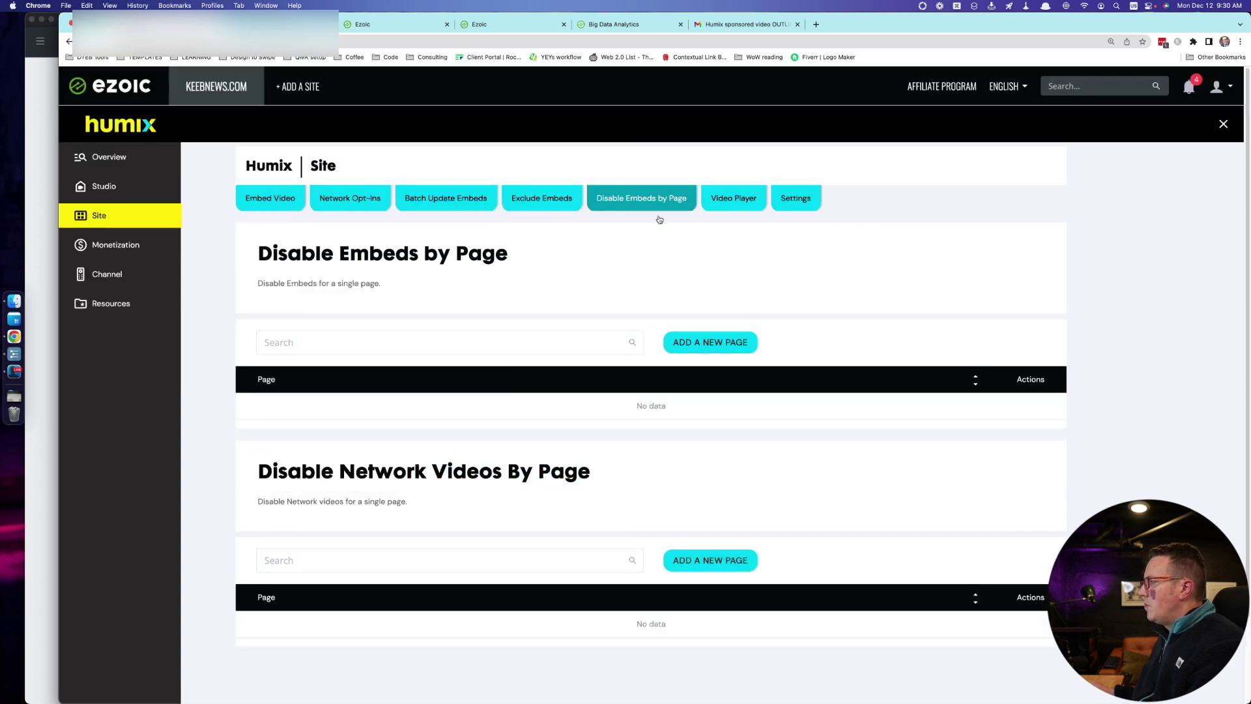
left_click(722, 197)
scroll(769, 450, "down", 1)
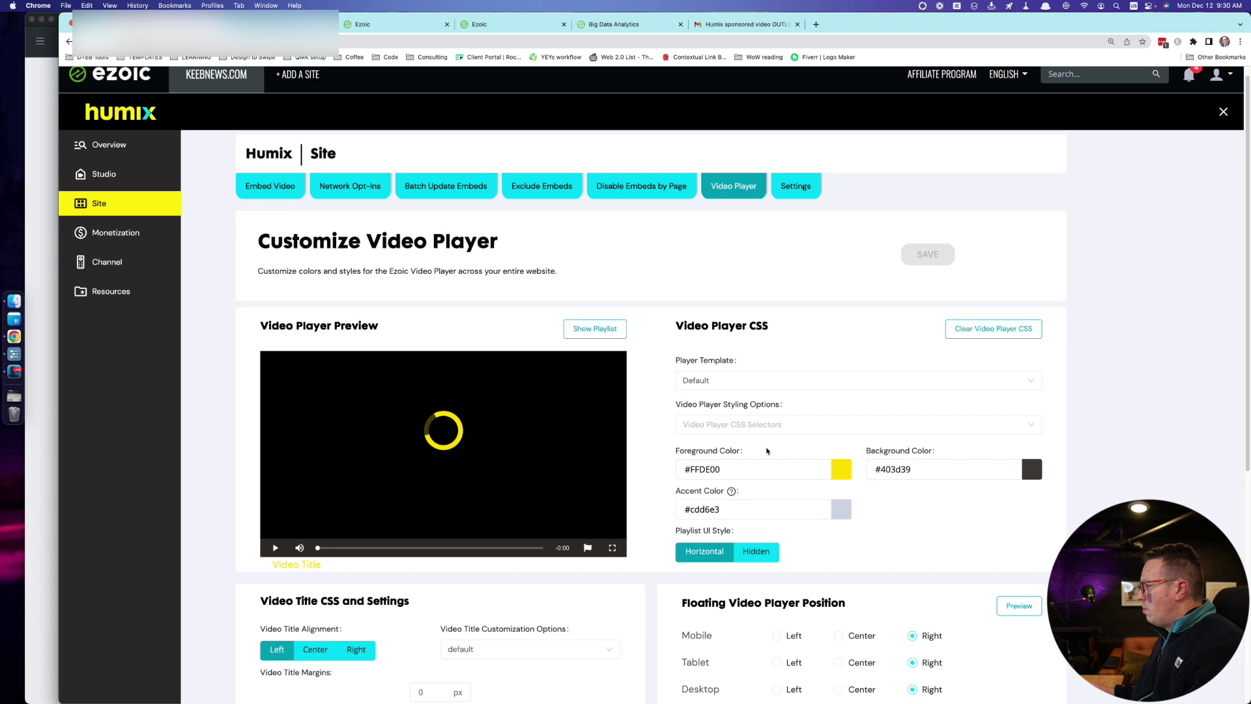
scroll(782, 433, "down", 3)
scroll(784, 425, "down", 3)
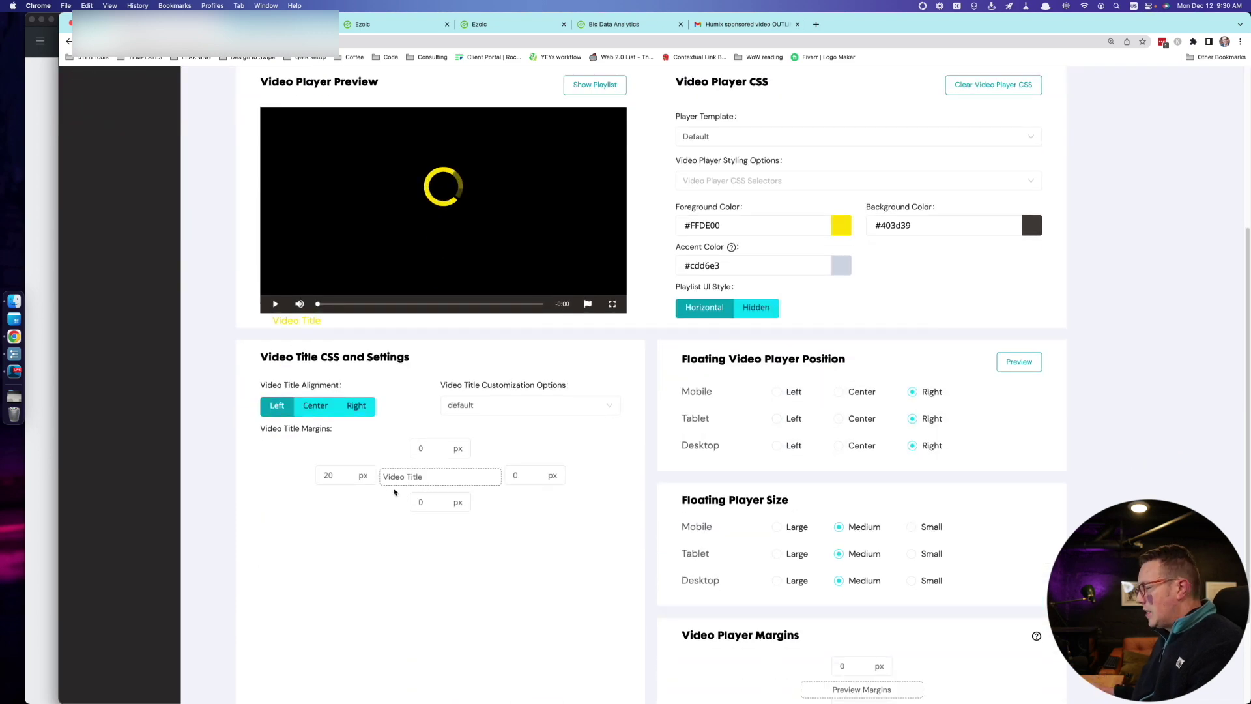
scroll(398, 482, "down", 1)
scroll(401, 466, "down", 4)
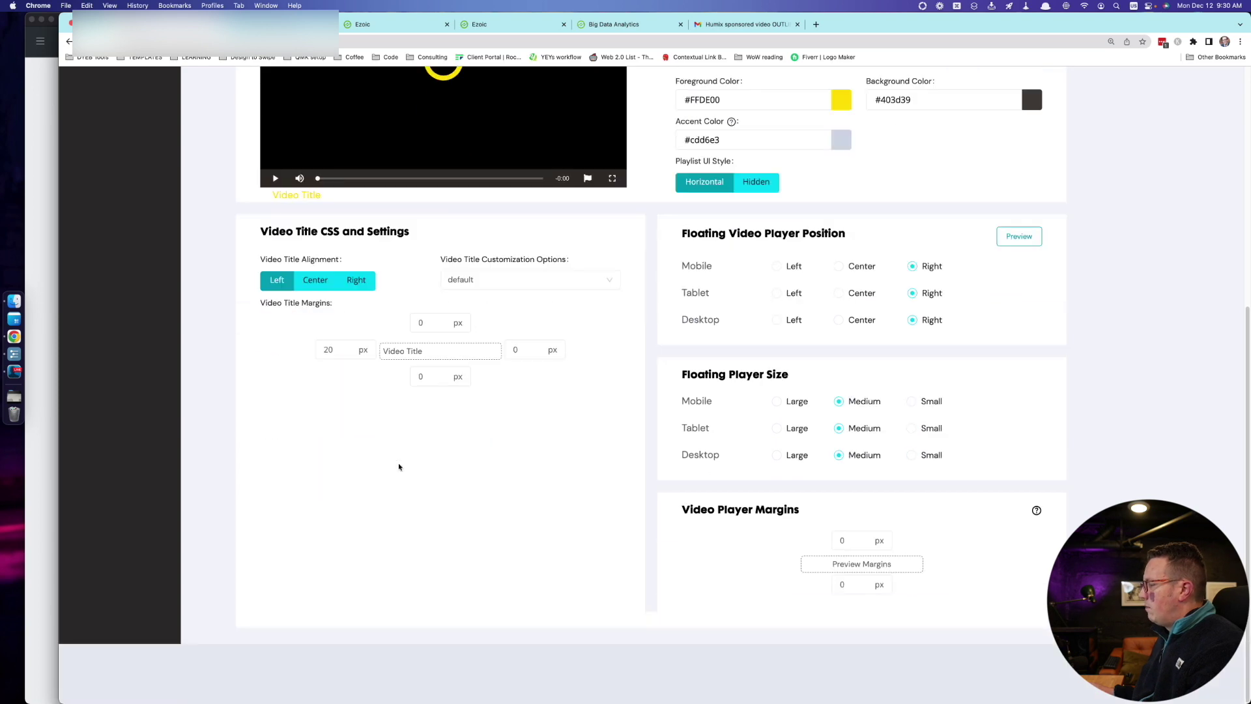
scroll(399, 467, "up", 12)
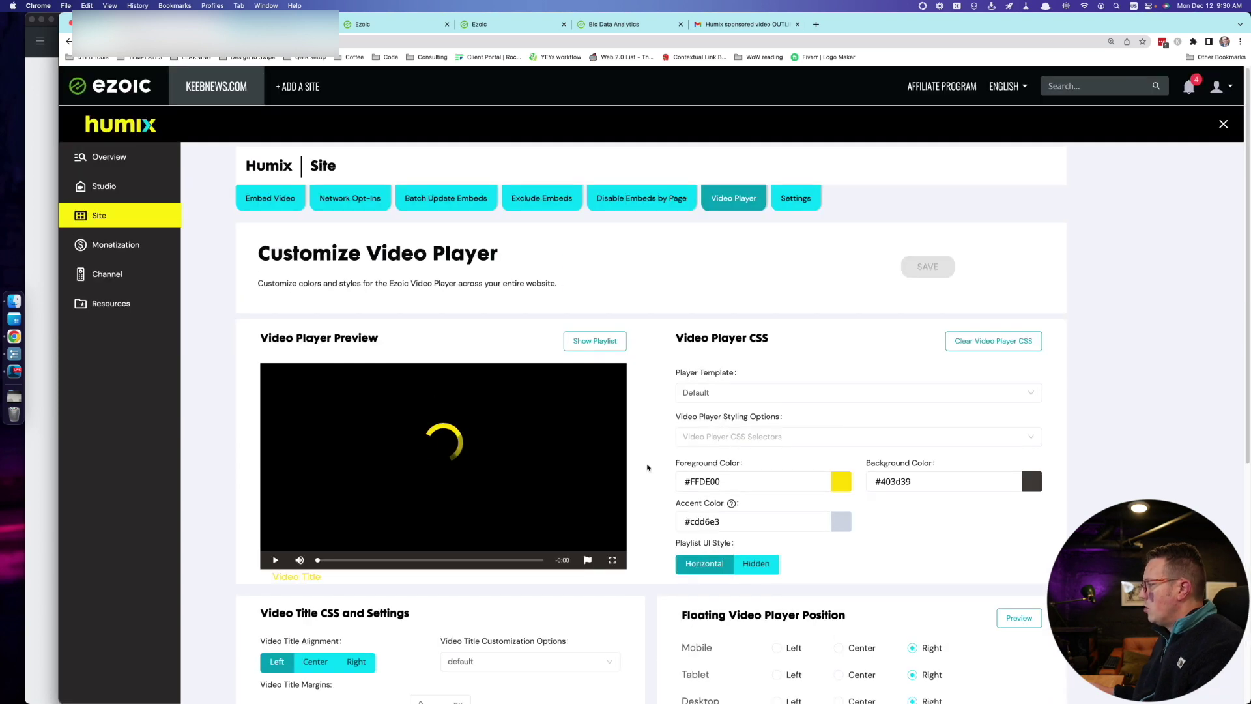
Step: View the video site settings and the Monetization ads configuration, cancelling the prompt to disable Humix video ads optimization
left_click(796, 198)
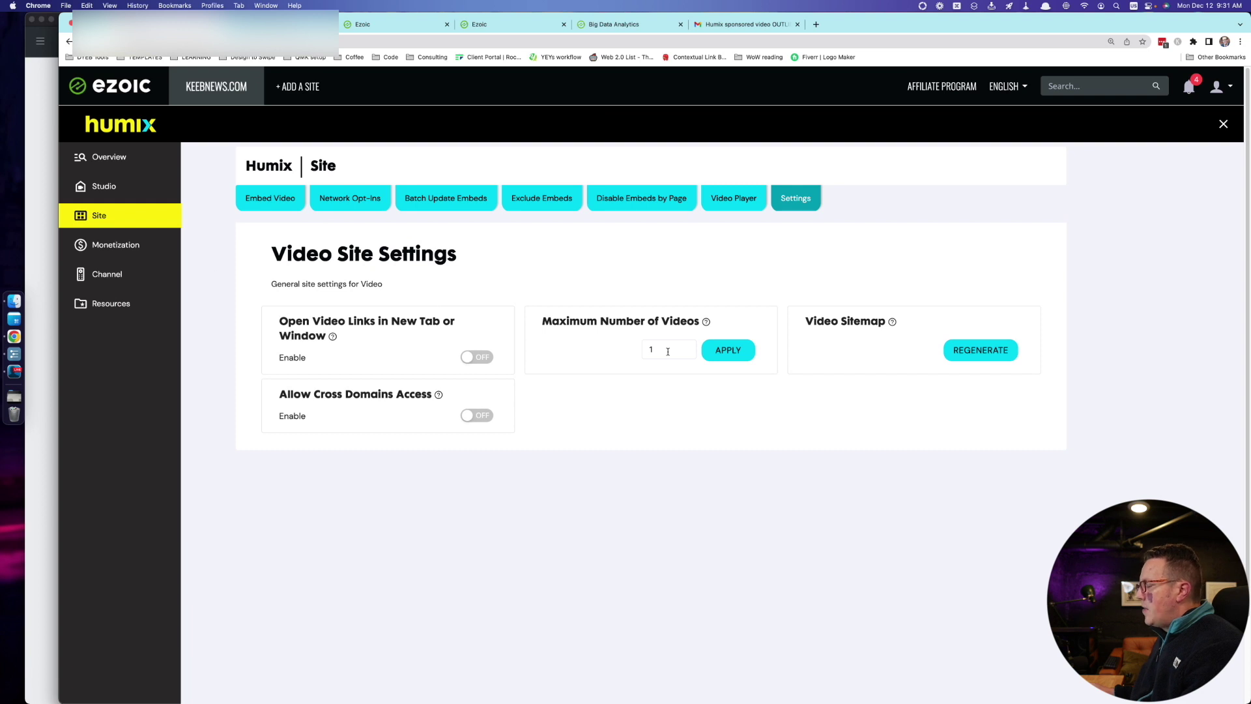
left_click(91, 249)
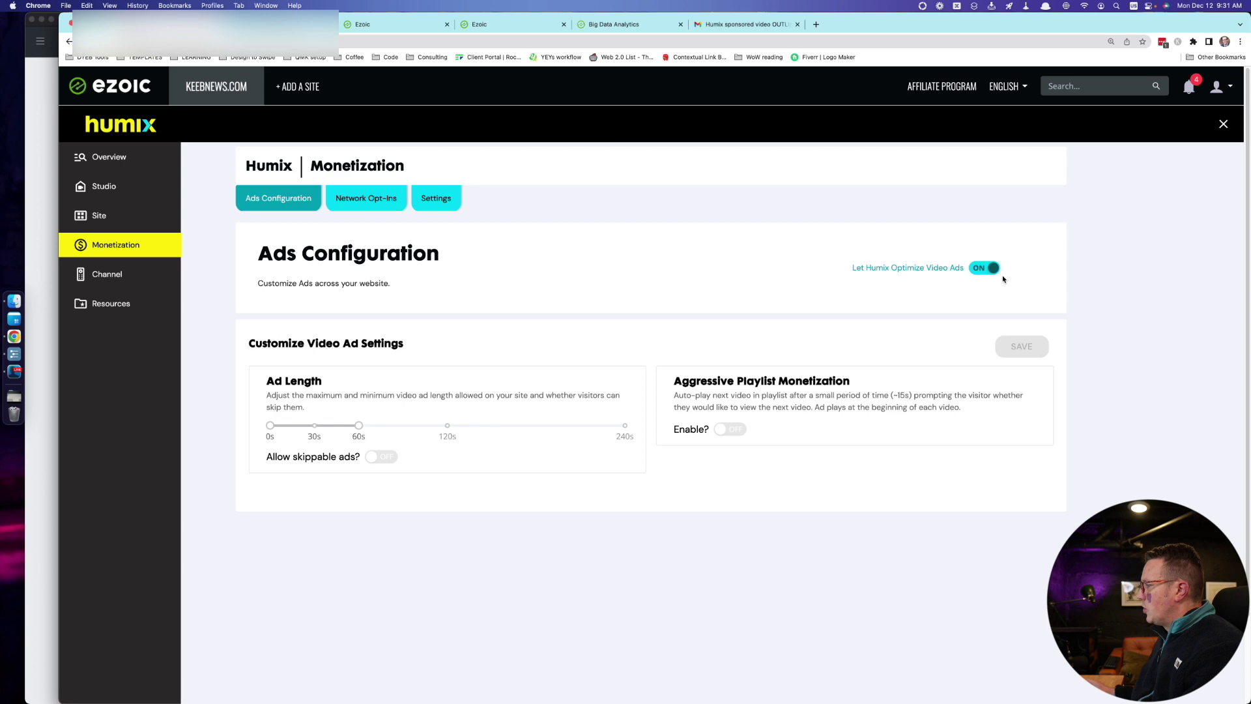
mouse_move(956, 260)
scroll(957, 261, "up", 5)
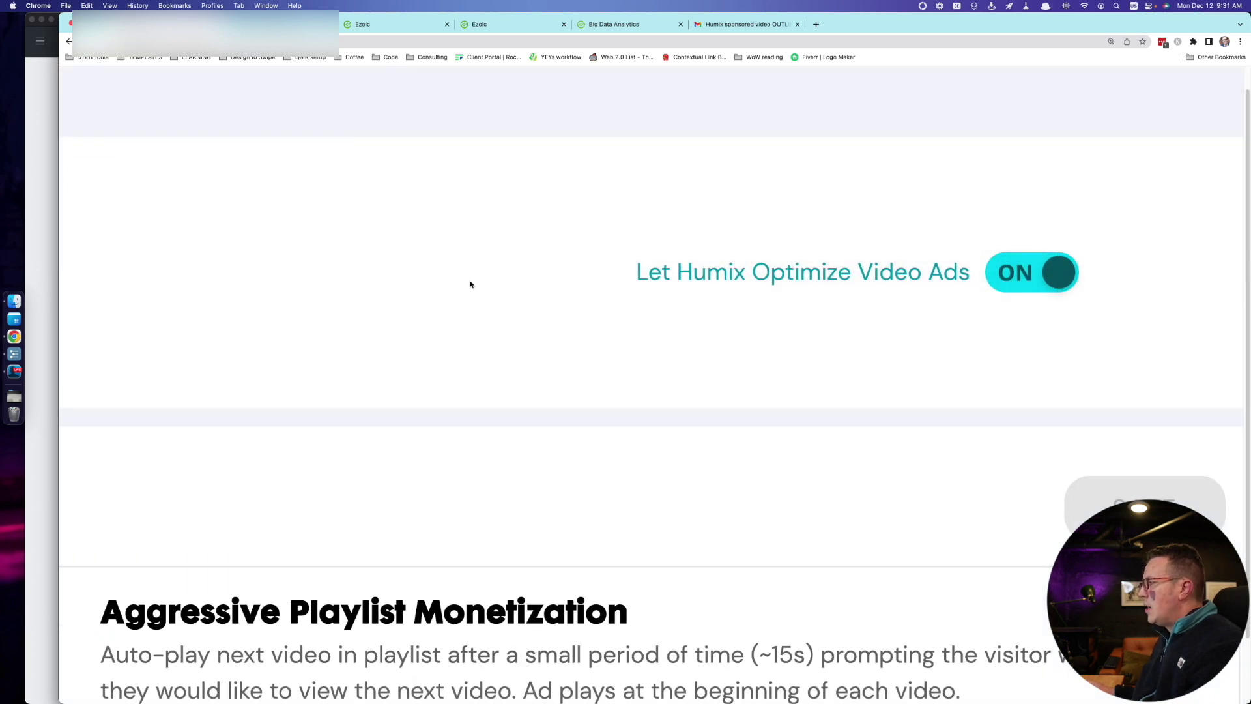
scroll(471, 284, "down", 2)
scroll(470, 284, "down", 3)
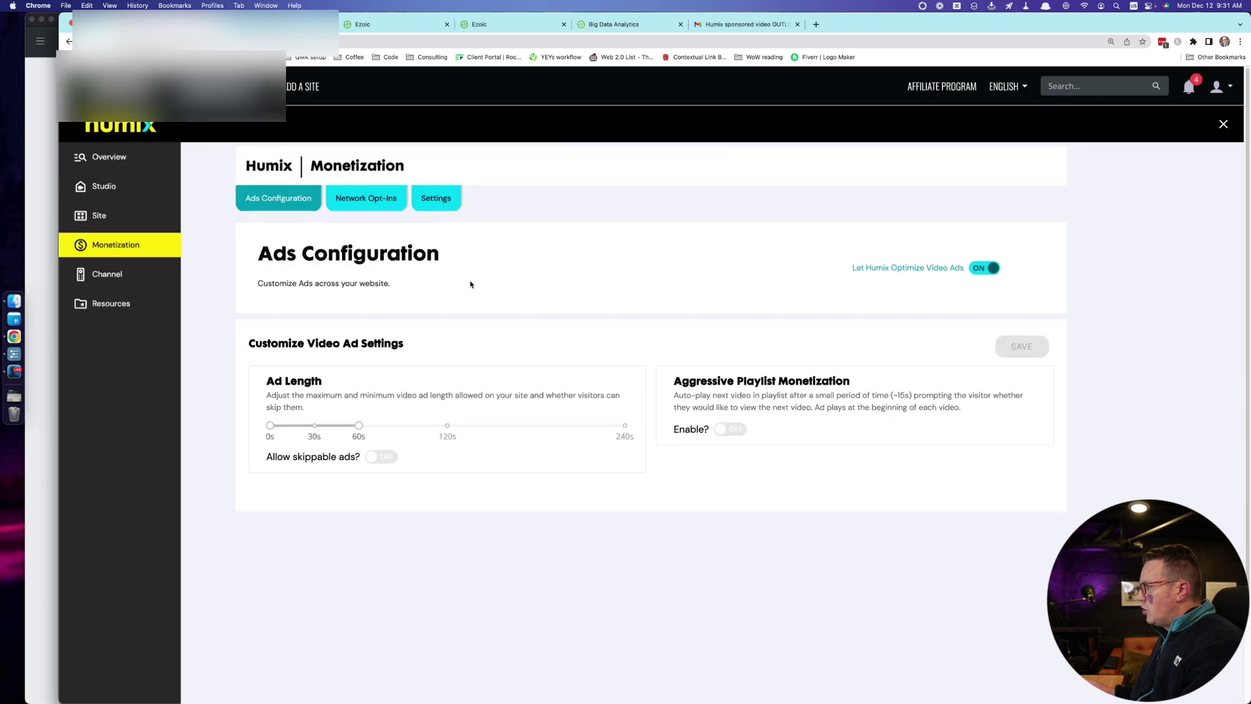
scroll(502, 253, "down", 1)
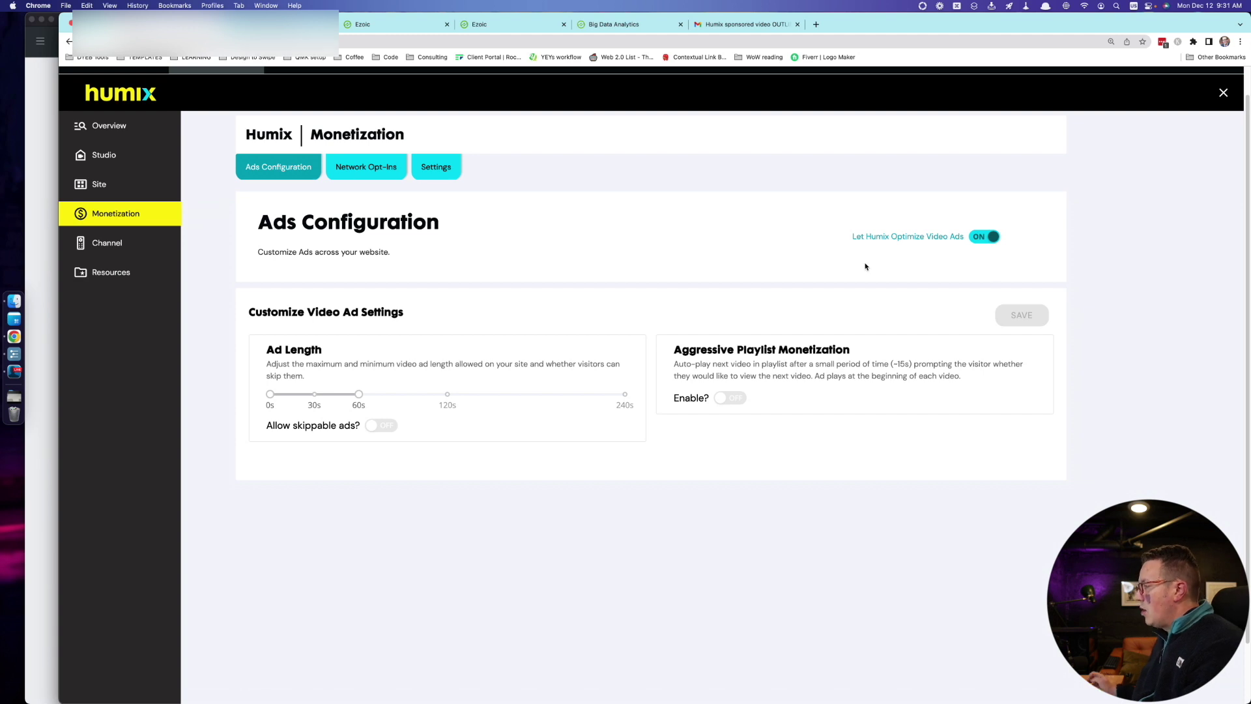
triple_click(754, 348)
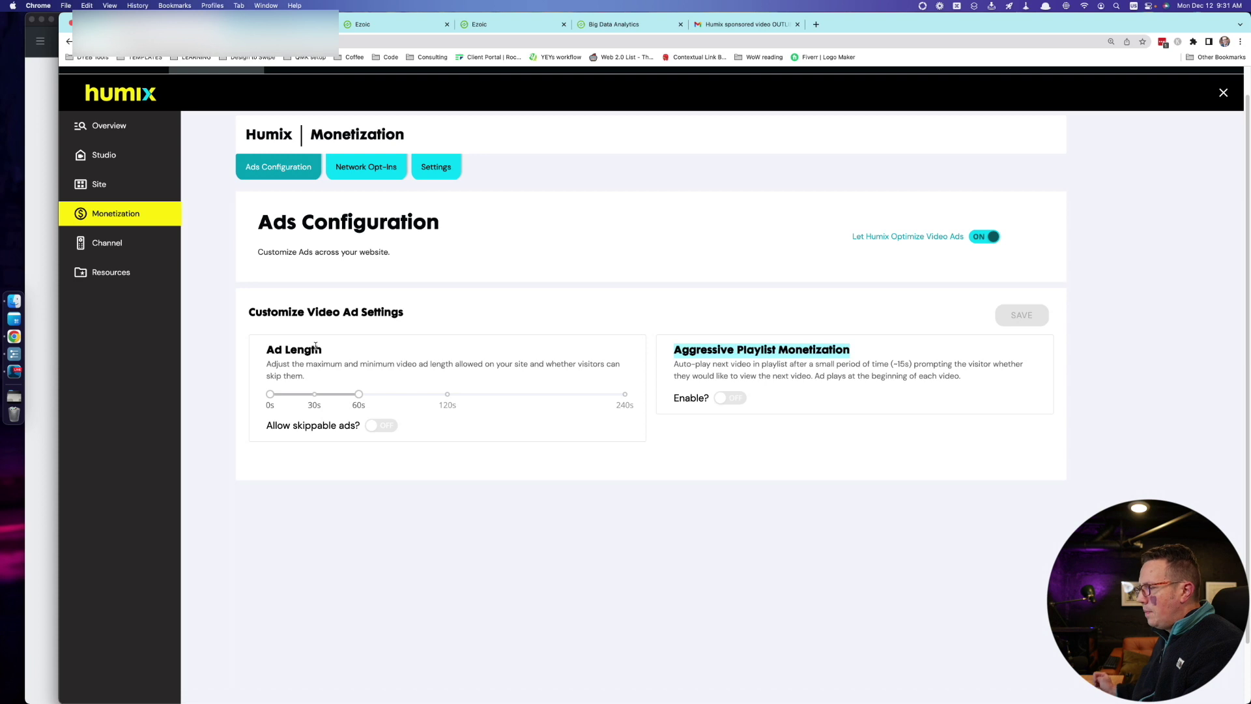
left_click(985, 237)
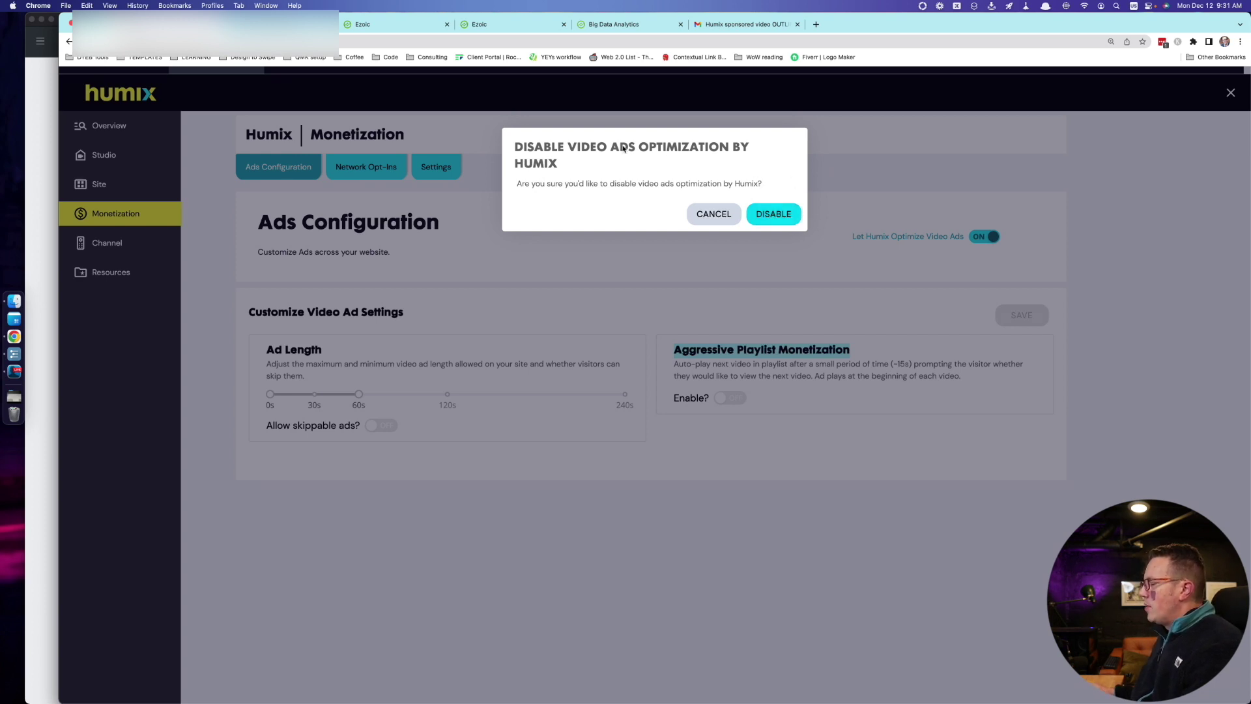
left_click(709, 215)
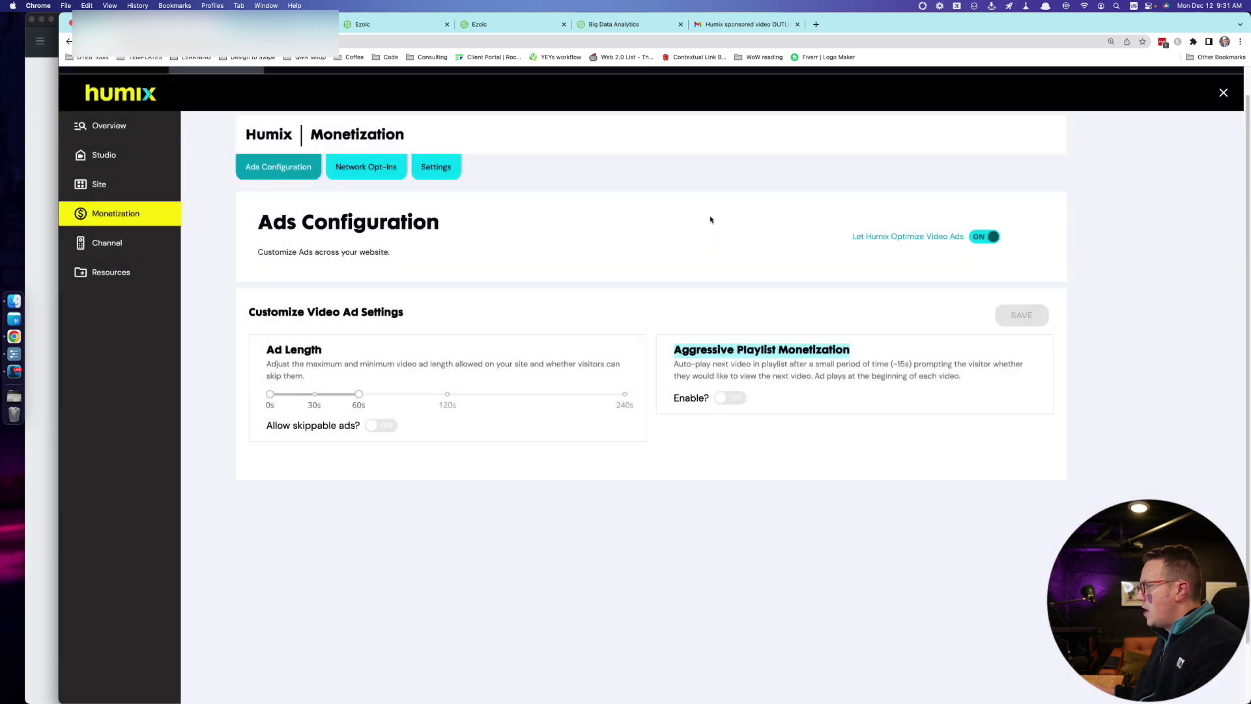
Step: Review the Monetization section's network opt-ins for shared videos and its Humix video settings
left_click(381, 174)
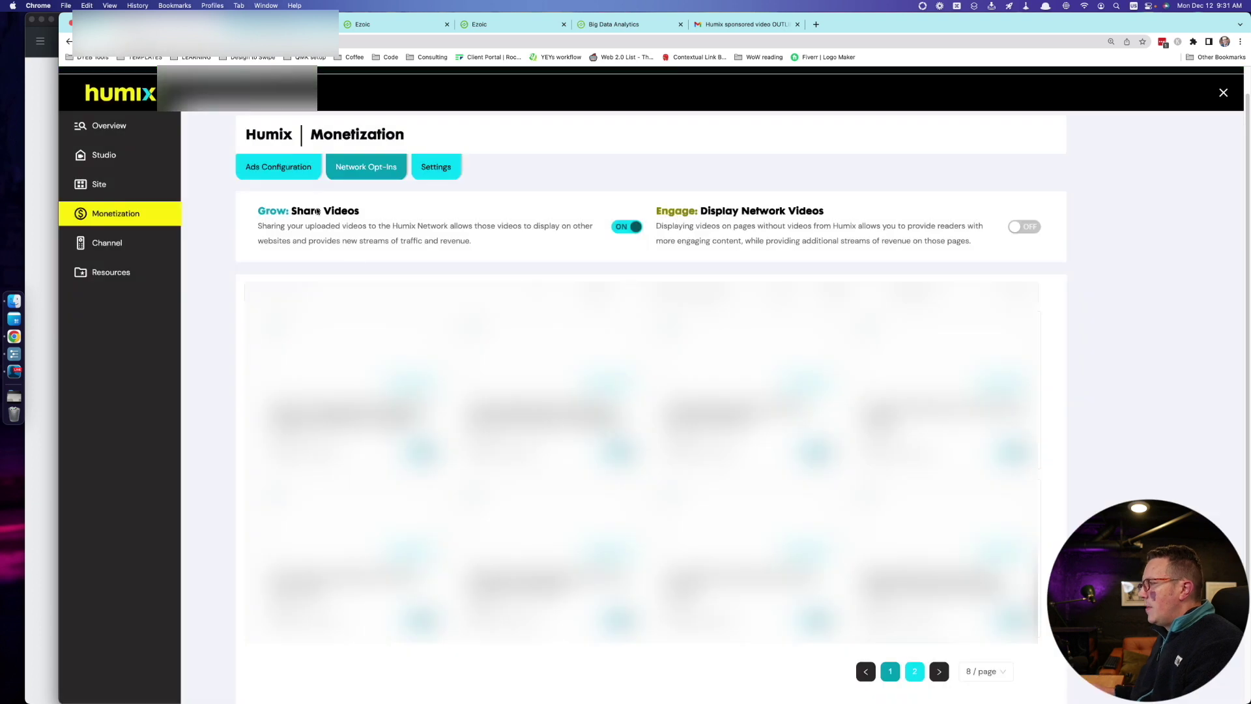
scroll(417, 238, "down", 3)
scroll(418, 240, "up", 5)
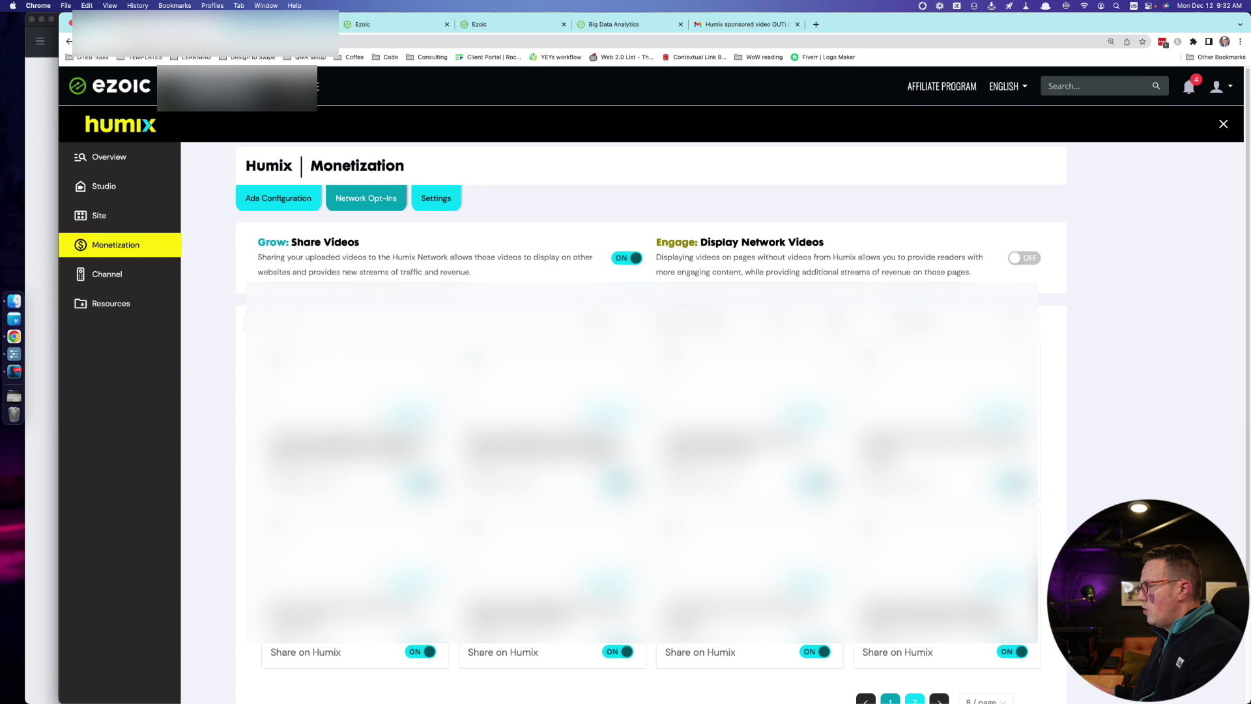
left_click(430, 209)
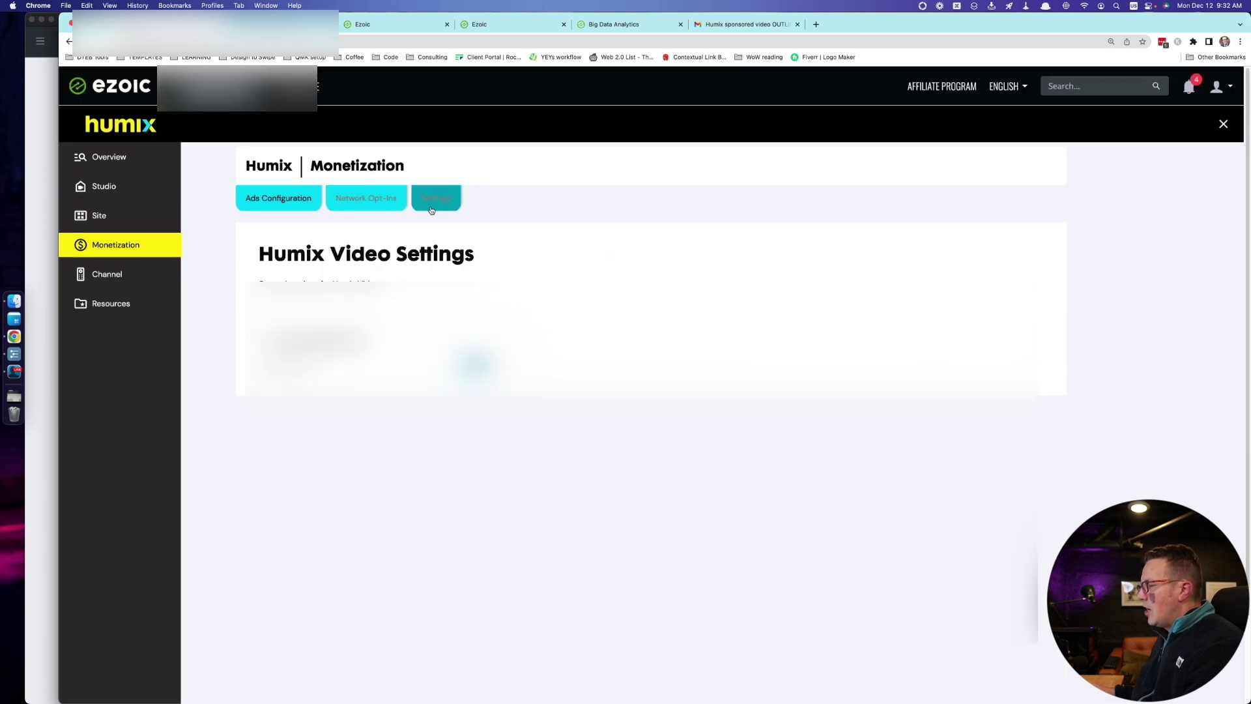
Step: Review the Channel section's network opt-ins and its YouTube settings for channel authorization and replacing embedded videos
left_click(108, 284)
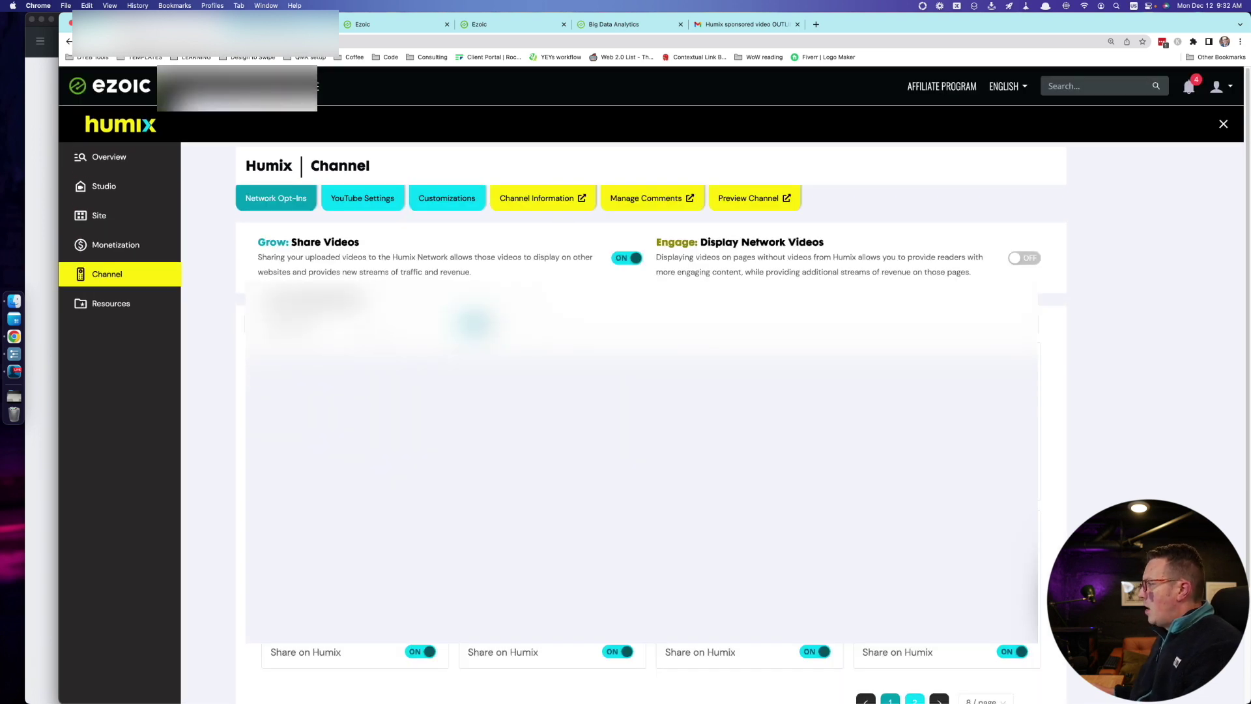
scroll(492, 230, "down", 1)
scroll(651, 384, "down", 4)
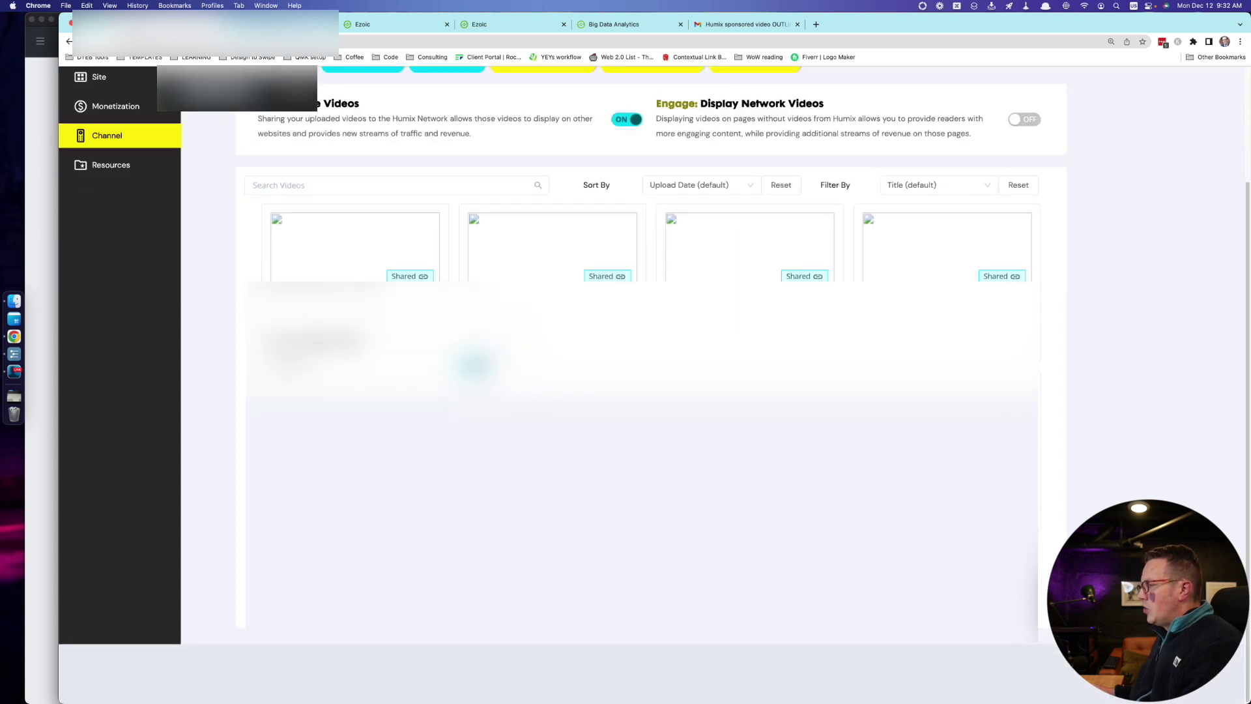
scroll(652, 384, "up", 4)
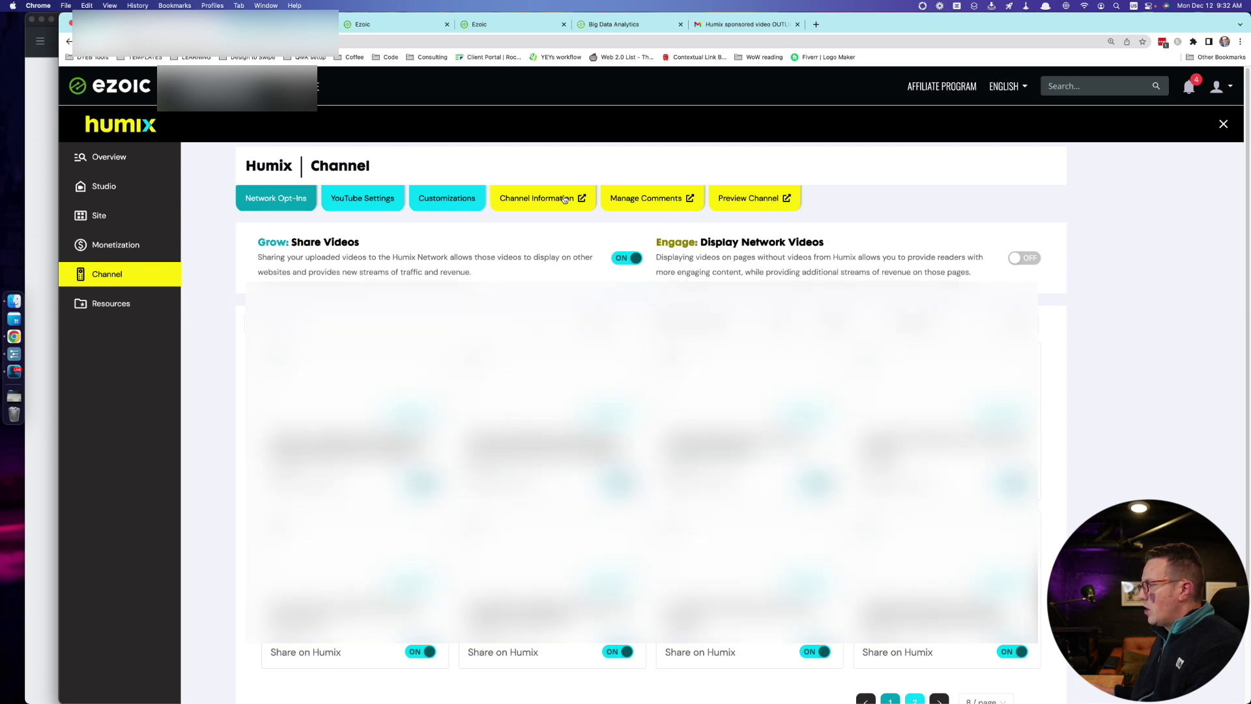
left_click(370, 206)
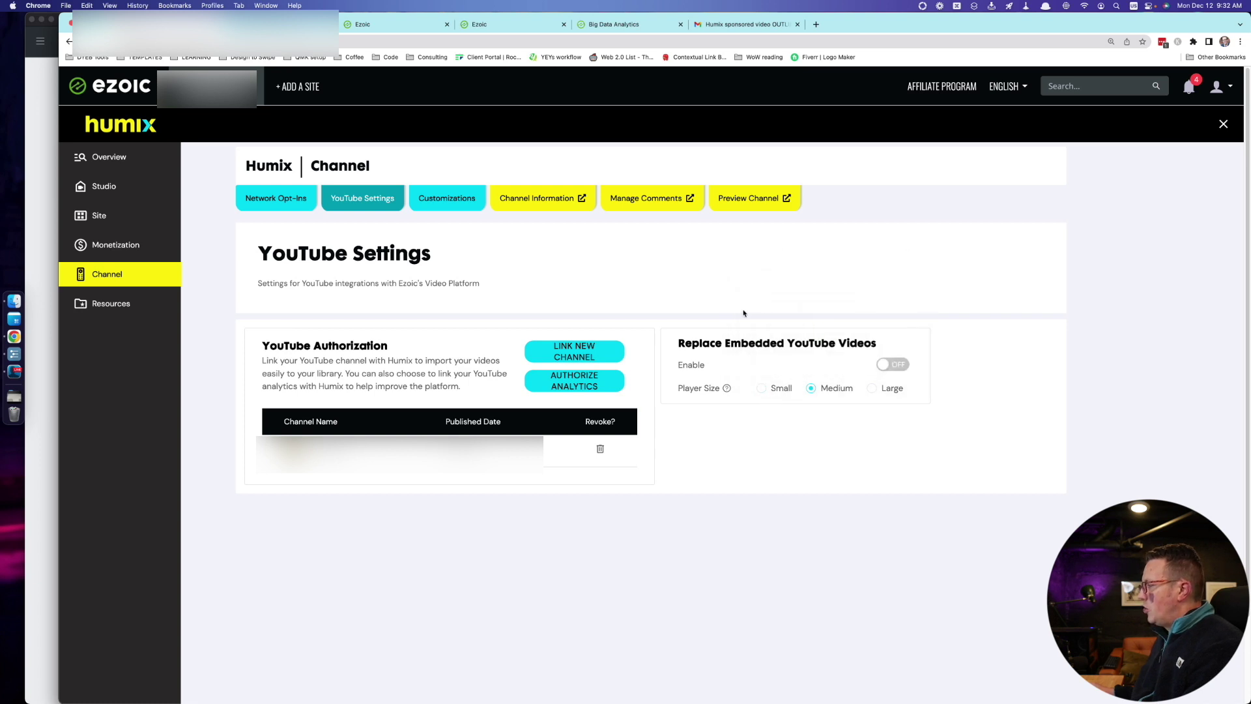
Step: Examine the Channel section's Humix page customization with its homepage contents order, and view the Resources links
left_click(443, 202)
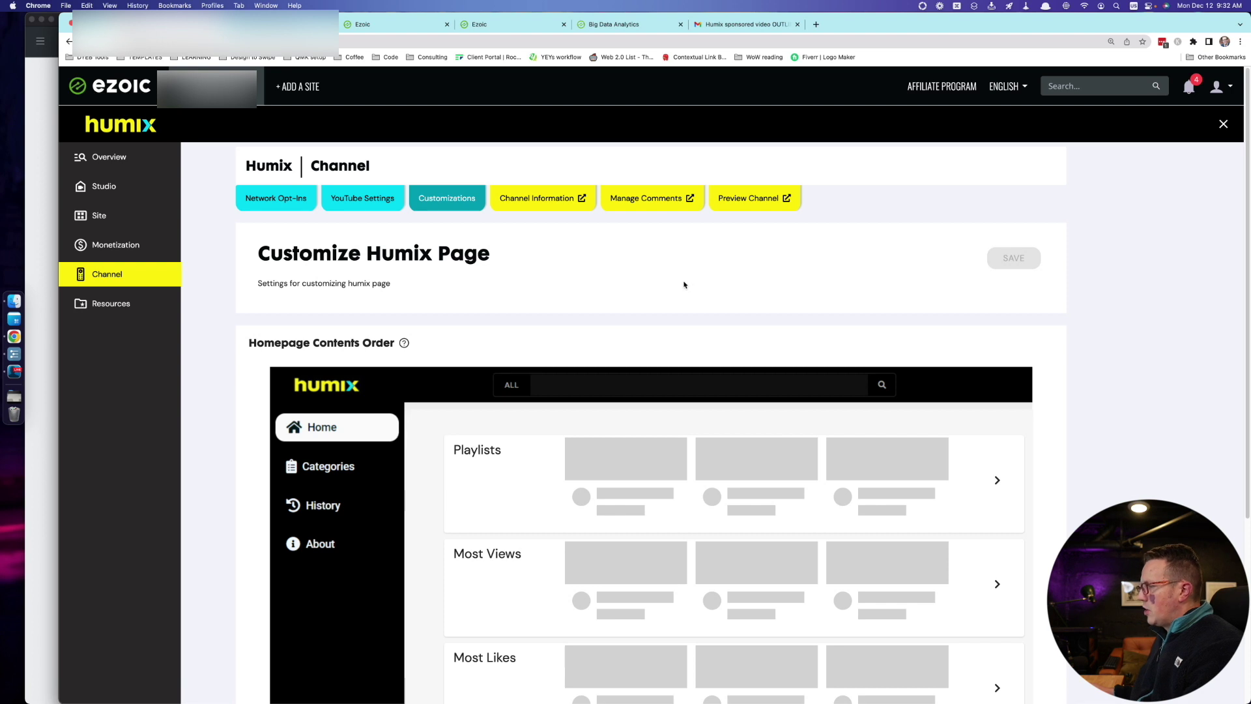
scroll(684, 285, "down", 4)
scroll(681, 285, "up", 4)
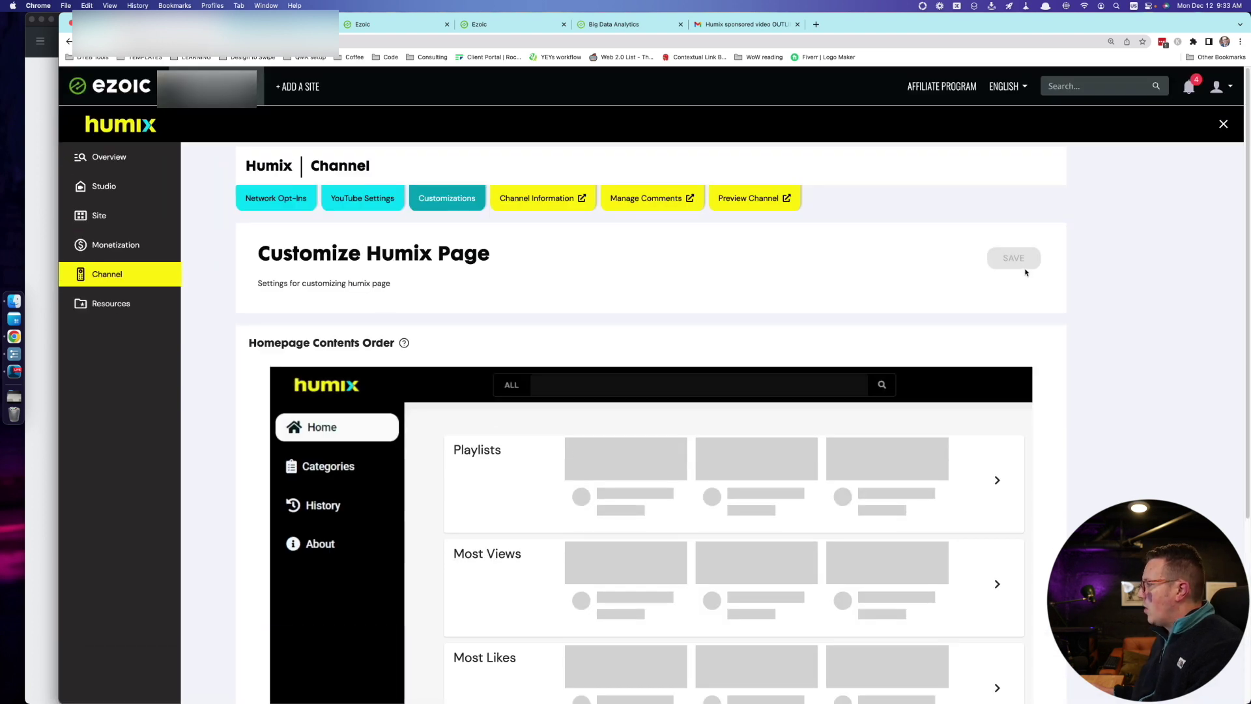
scroll(384, 239, "down", 2)
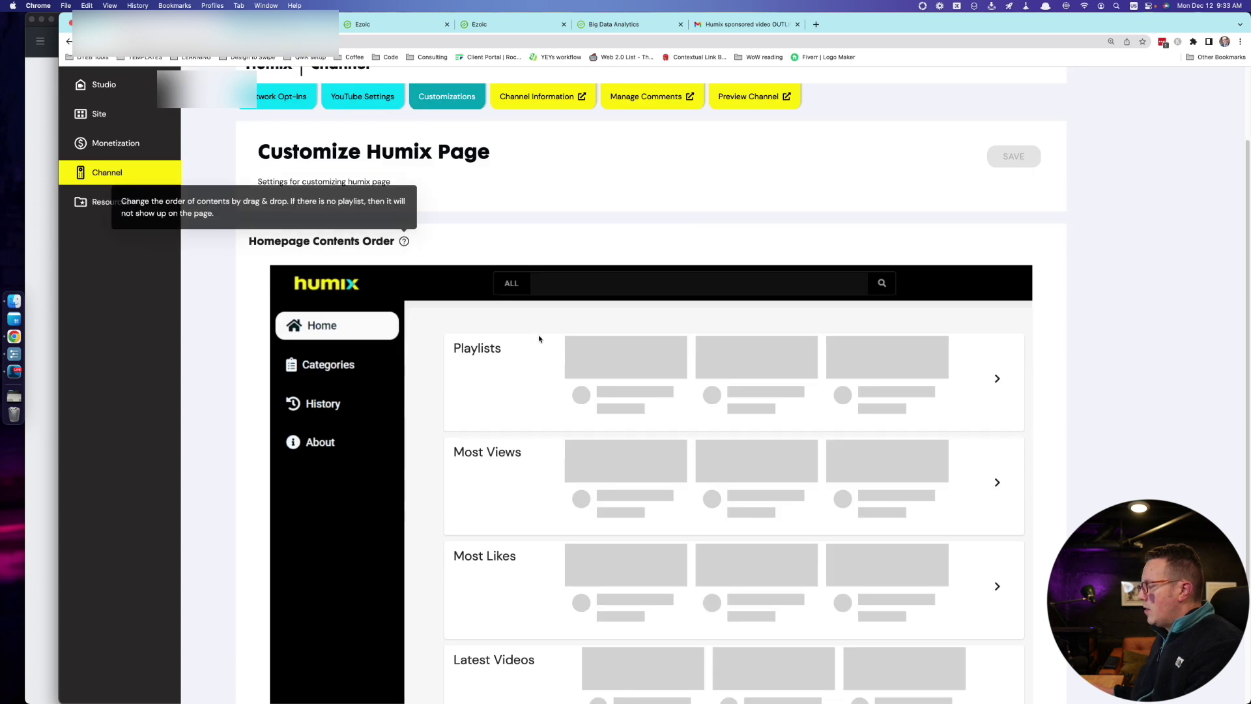
scroll(561, 355, "down", 3)
scroll(544, 358, "up", 4)
scroll(522, 419, "down", 1)
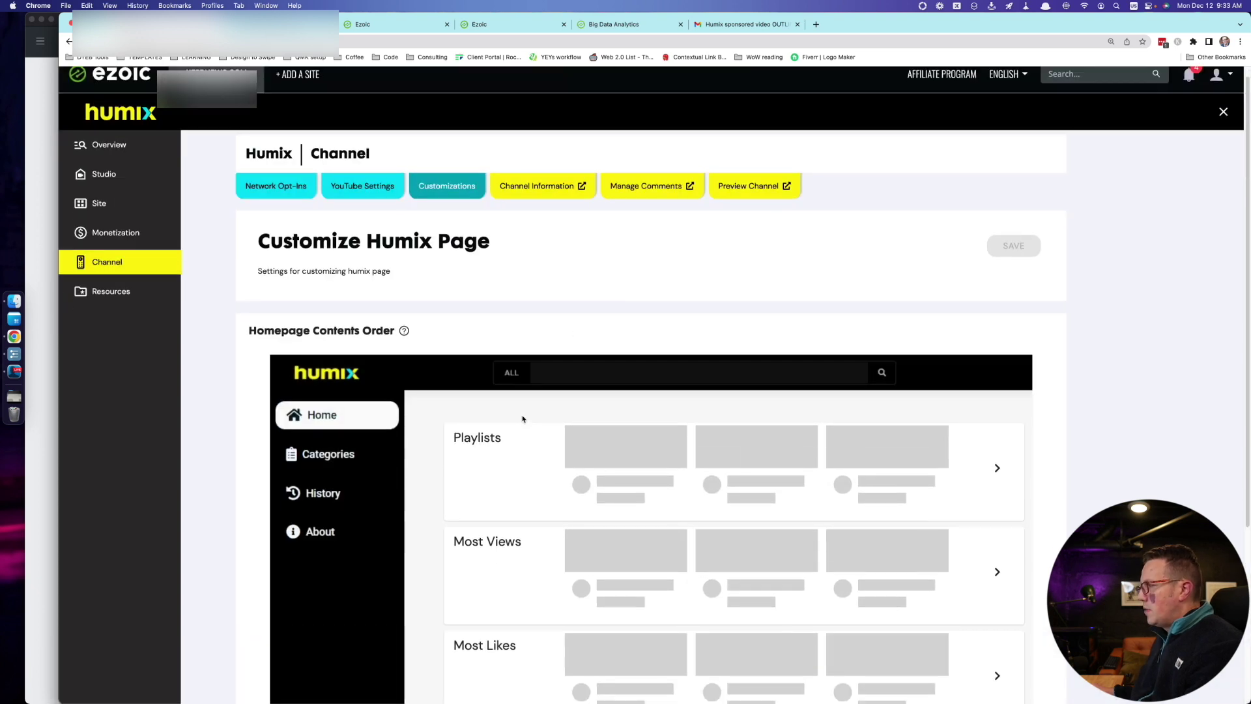
left_click(108, 293)
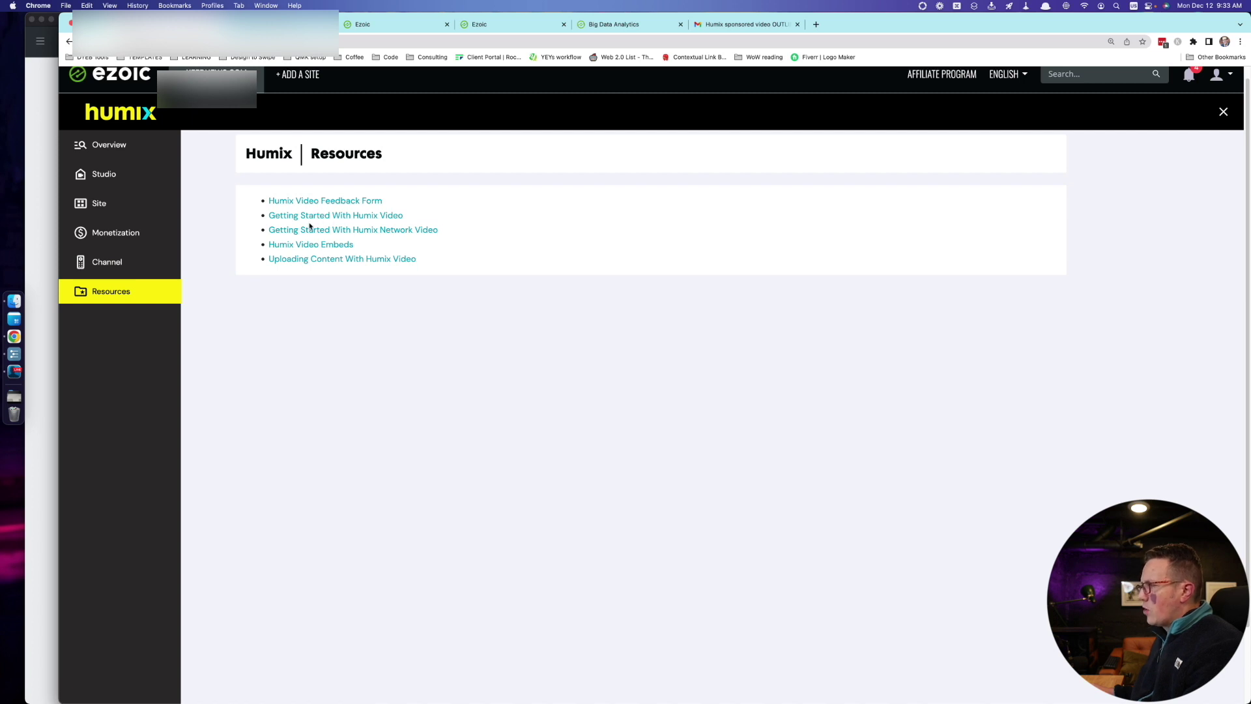
scroll(330, 291, "up", 1)
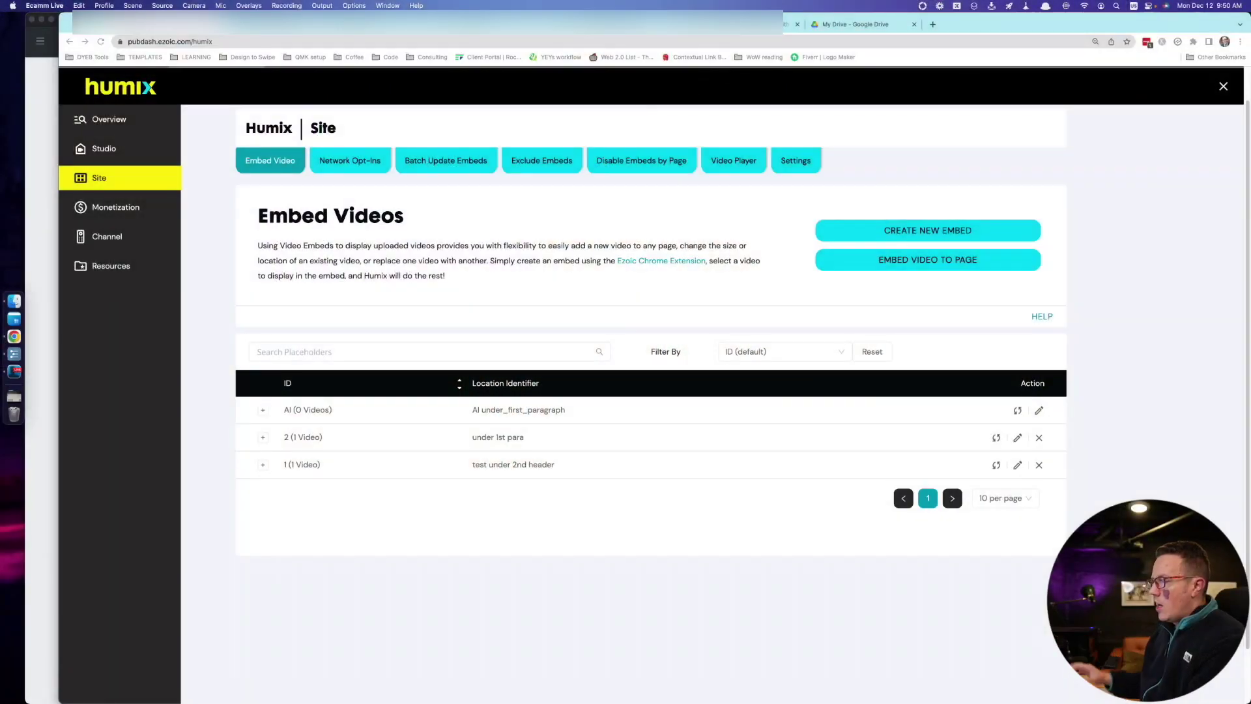
Step: Review the Site section's embed list and the Share Videos and Display Network Videos opt-ins
left_click(267, 192)
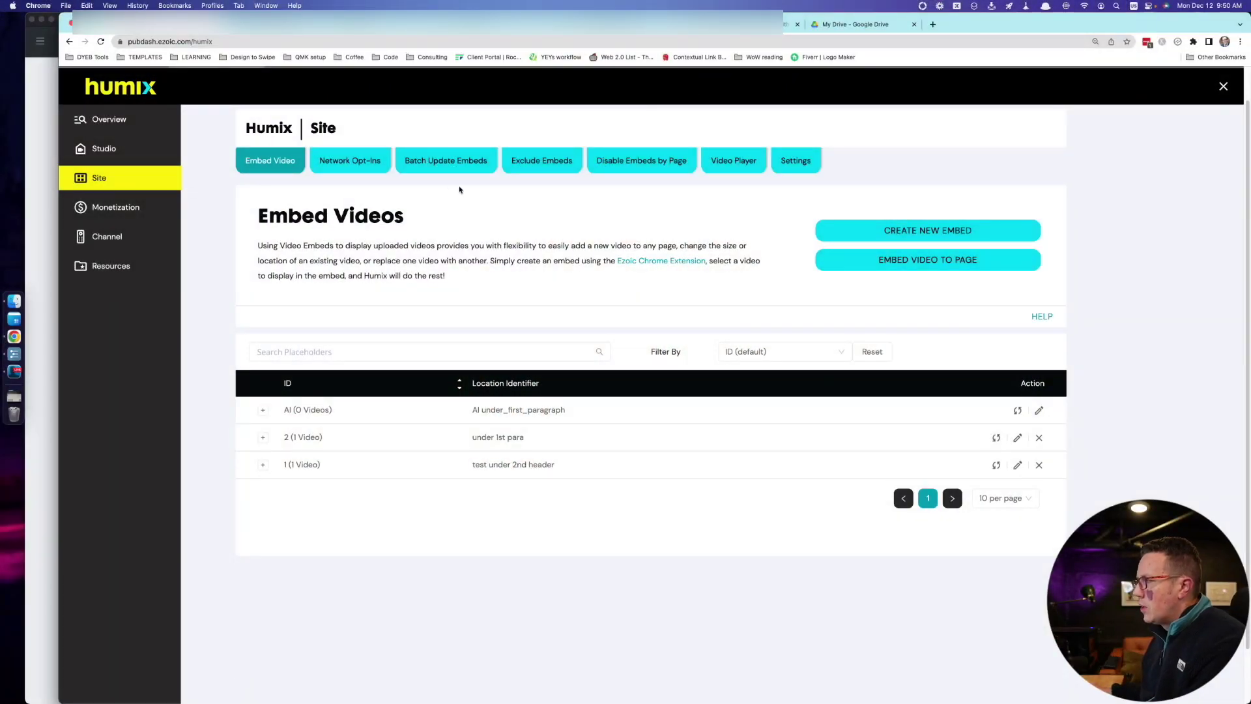
left_click(350, 163)
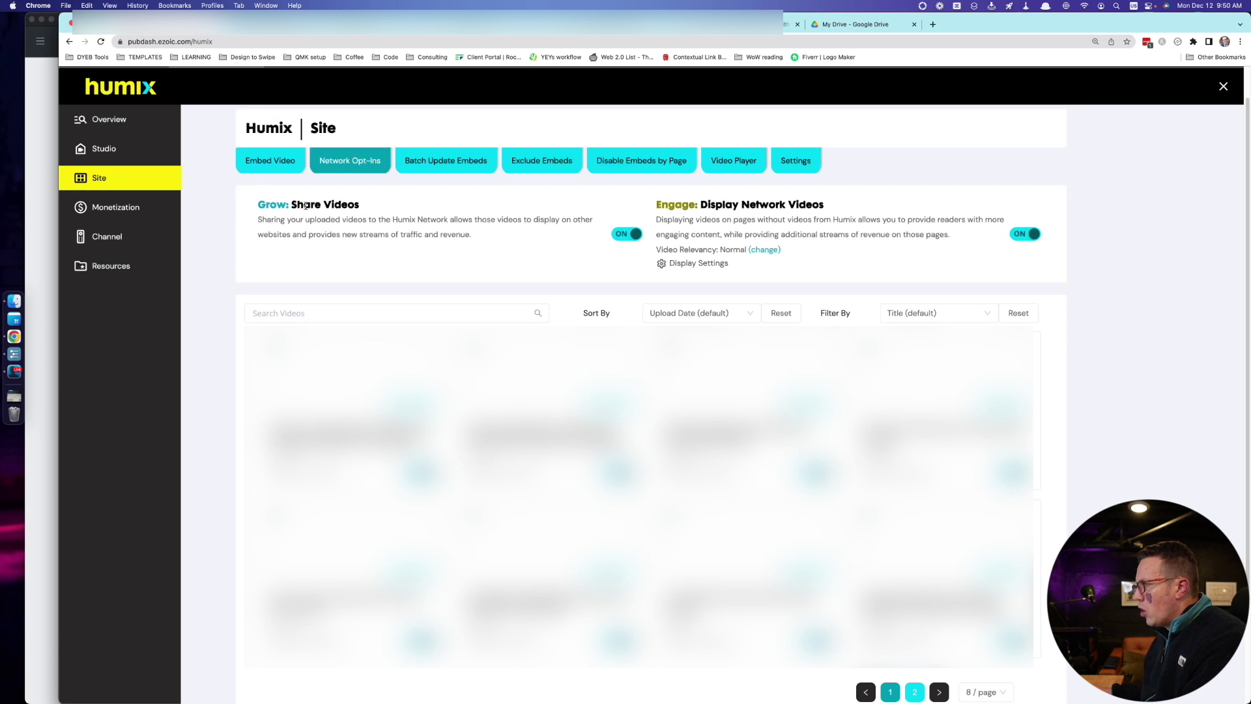
triple_click(293, 202)
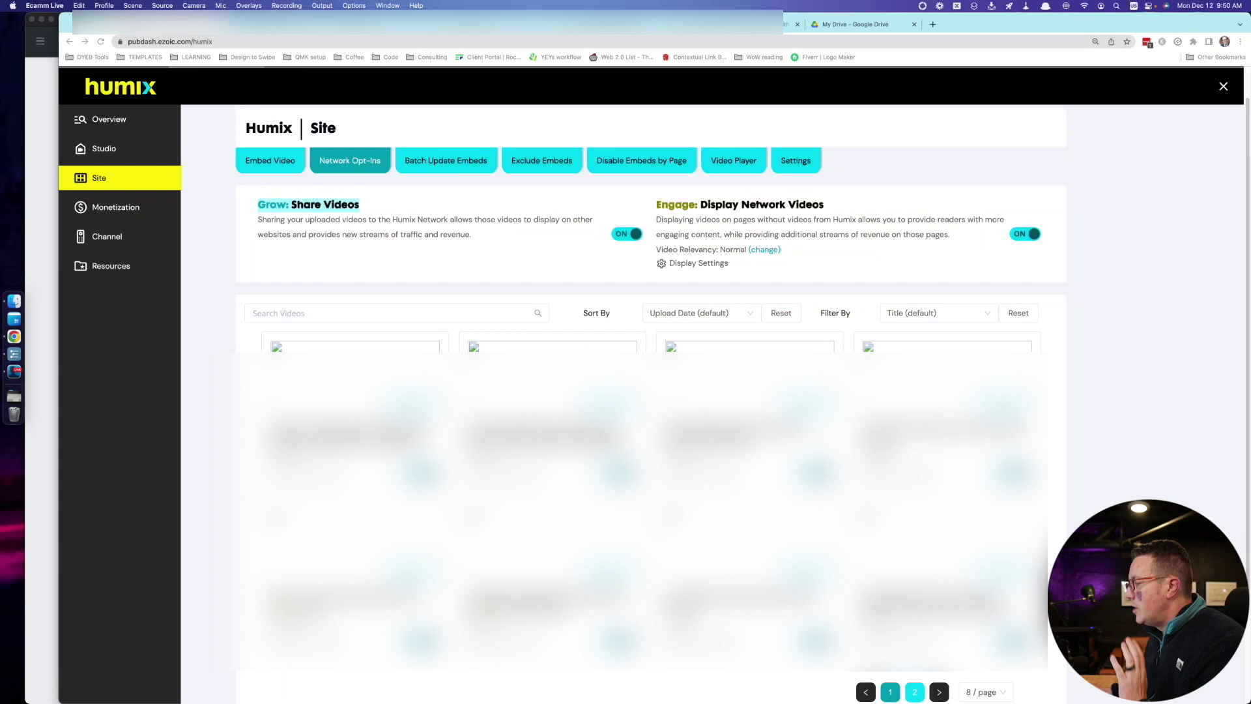
left_click(270, 220)
Step: Start a new video embed in the Site section with the location identifier "asdf"
left_click(264, 163)
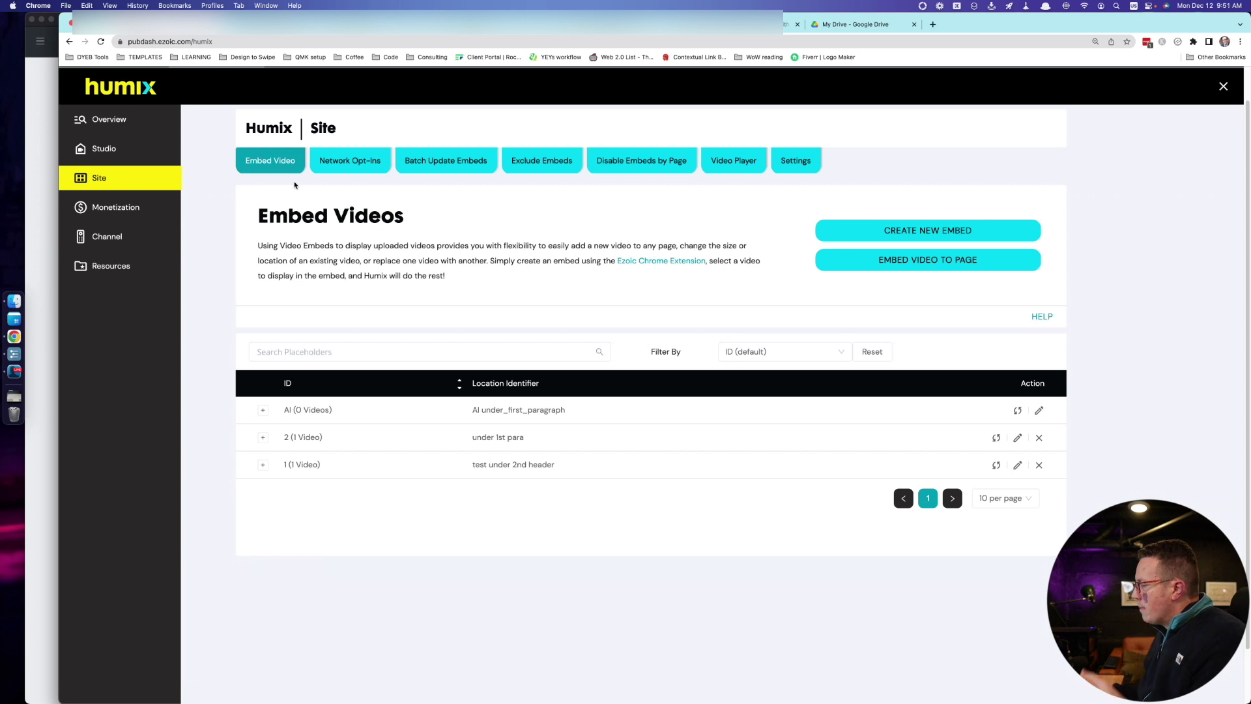
left_click(934, 233)
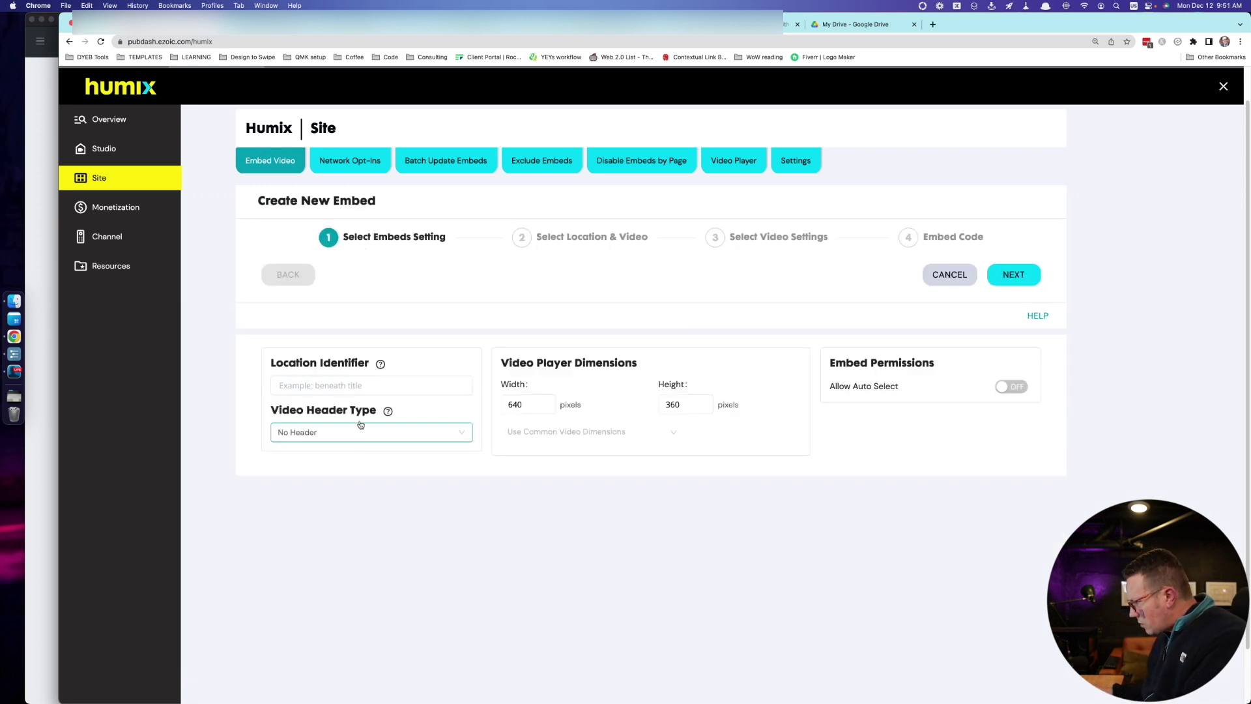
left_click(373, 387)
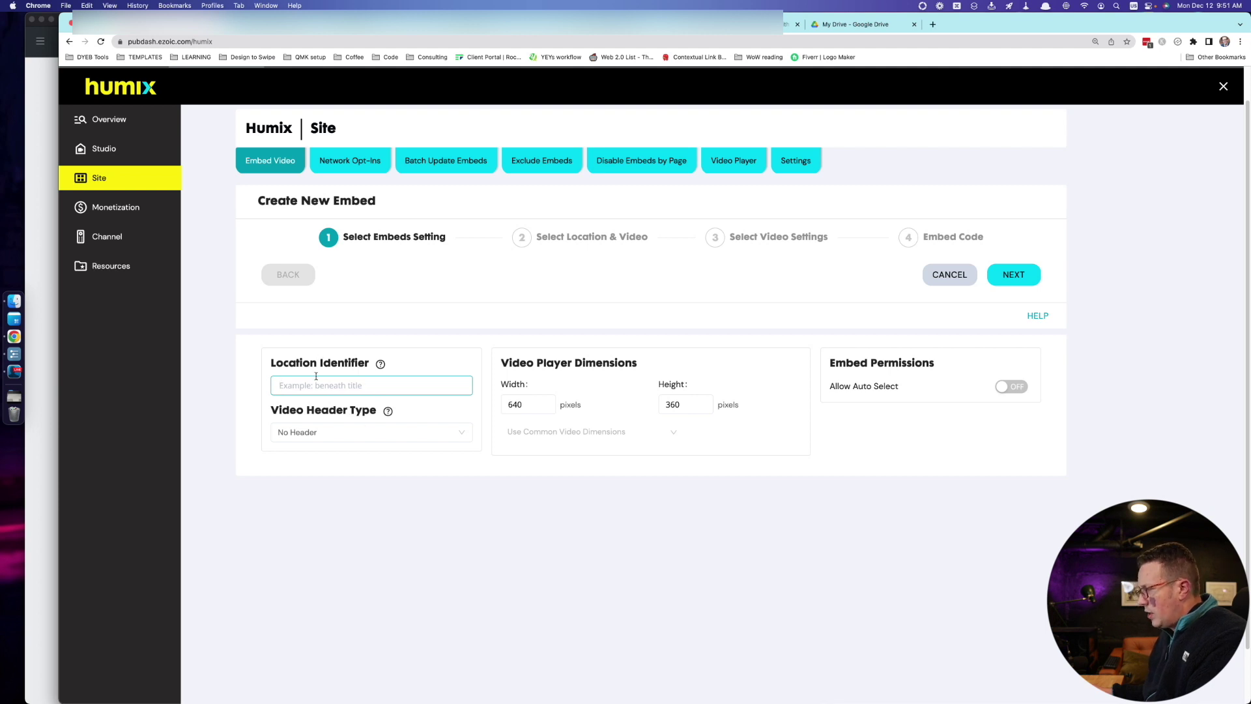
type("asdf")
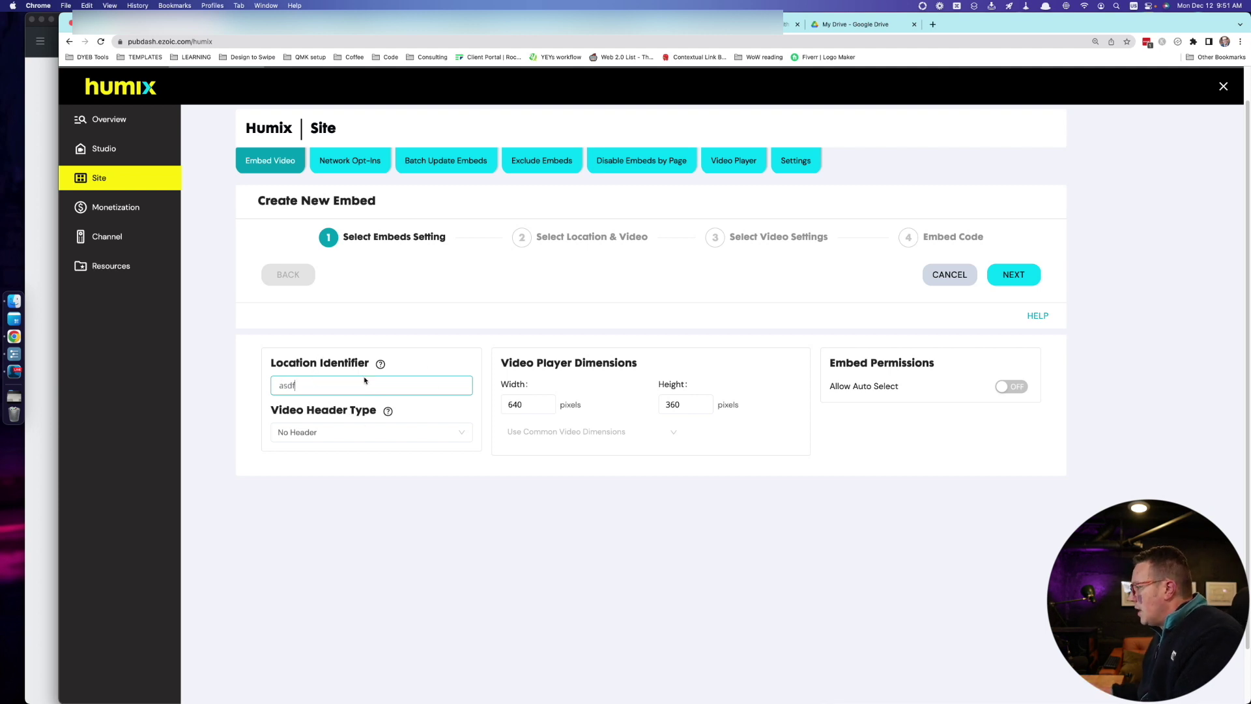
Step: Allow auto select for the embed, accepting the config with autostart, automatic float after viewing and automatic ads on
left_click(1011, 384)
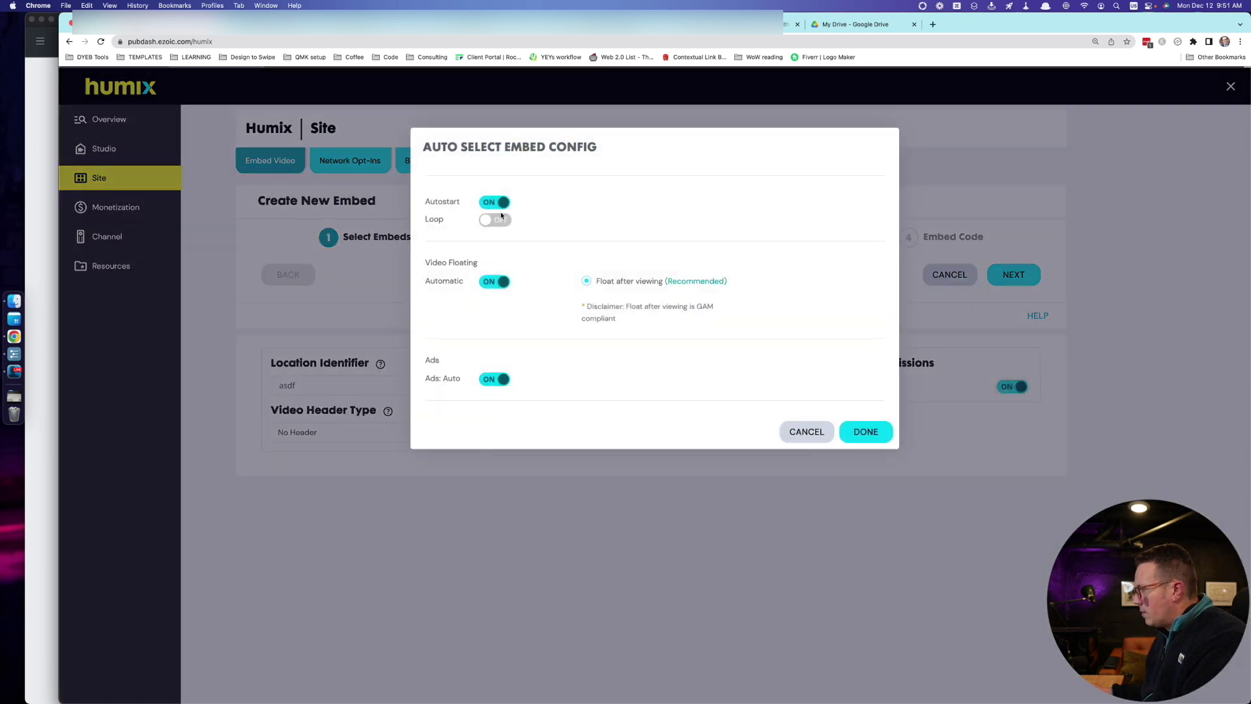
mouse_move(594, 279)
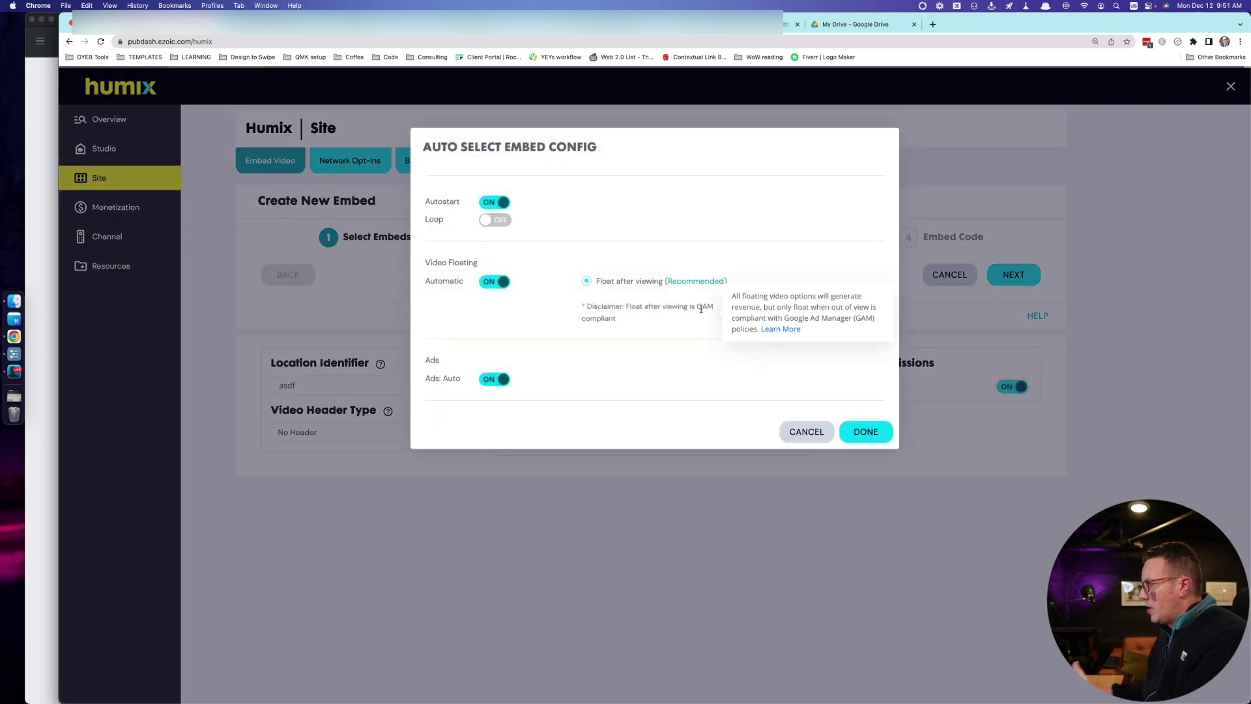
mouse_move(678, 284)
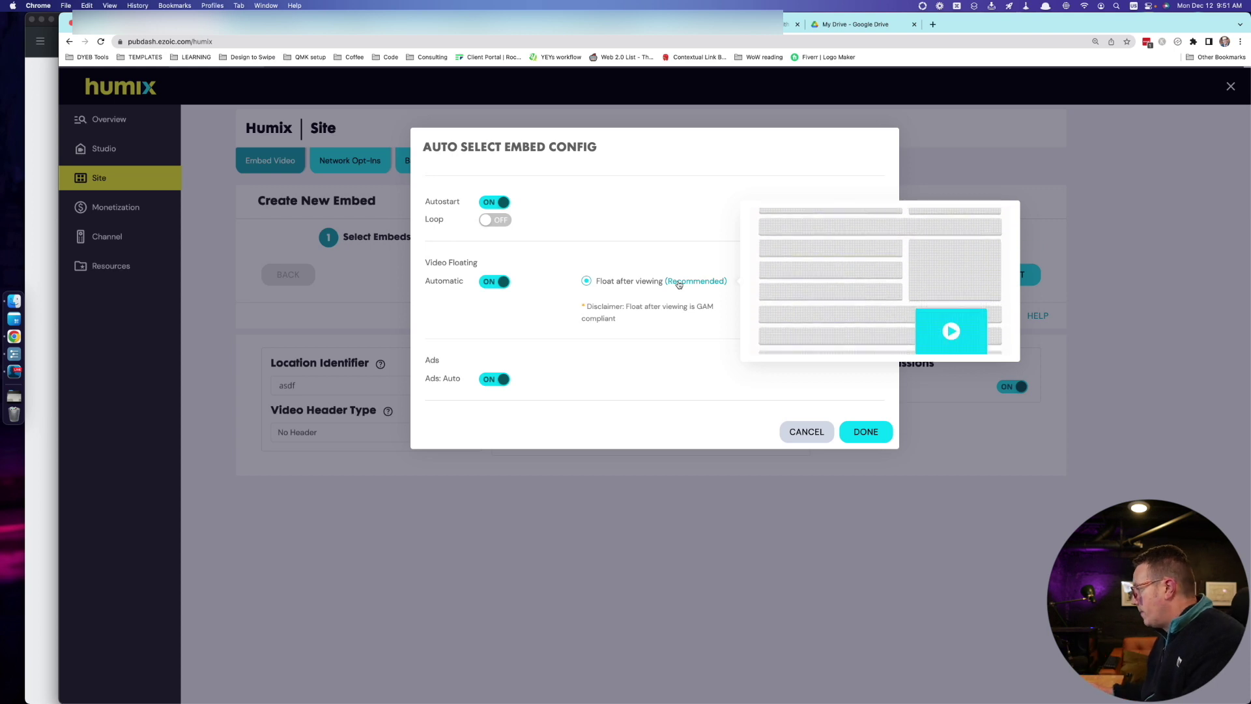
left_click(859, 434)
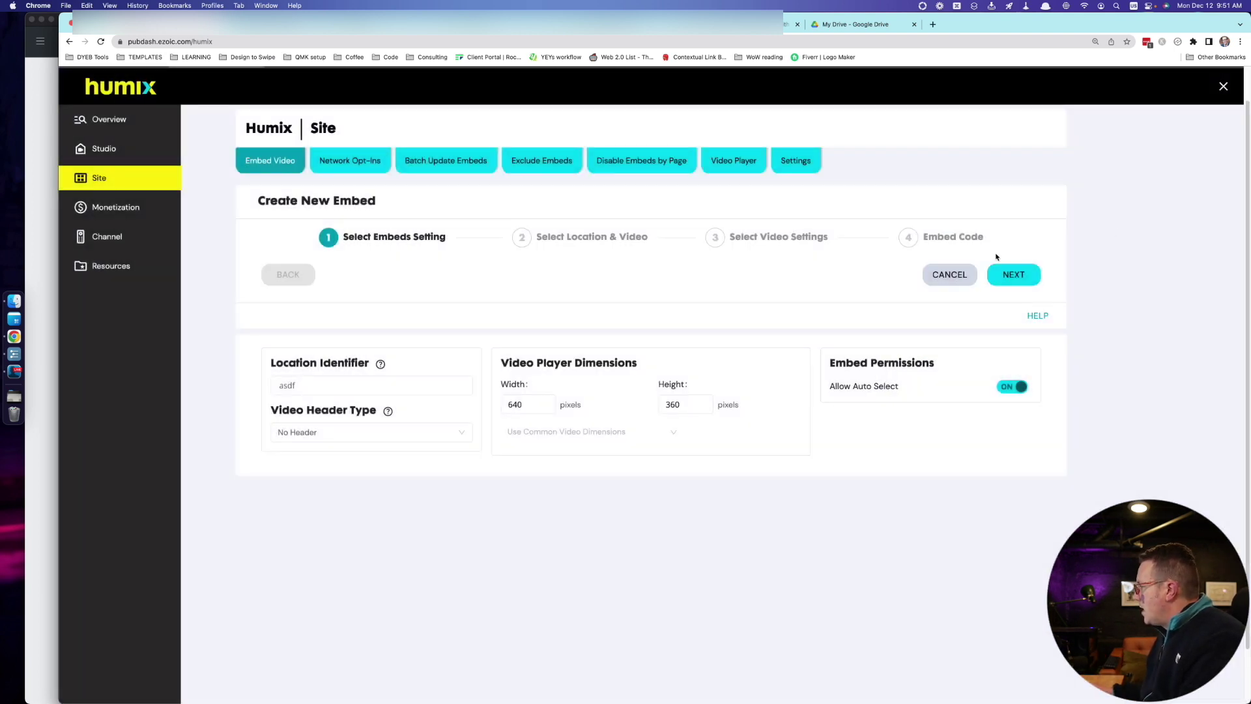
Step: Proceed to the embed's location and video selection and choose URL Directory as the location type
left_click(1027, 282)
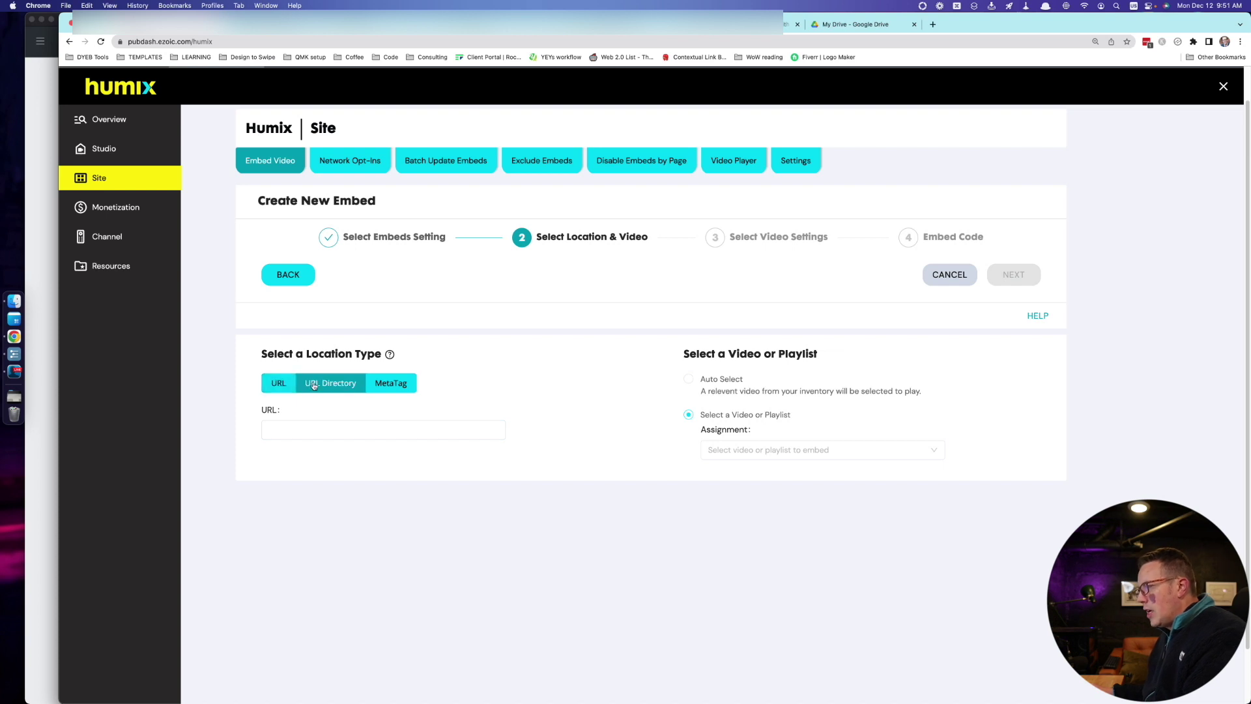
left_click(310, 424)
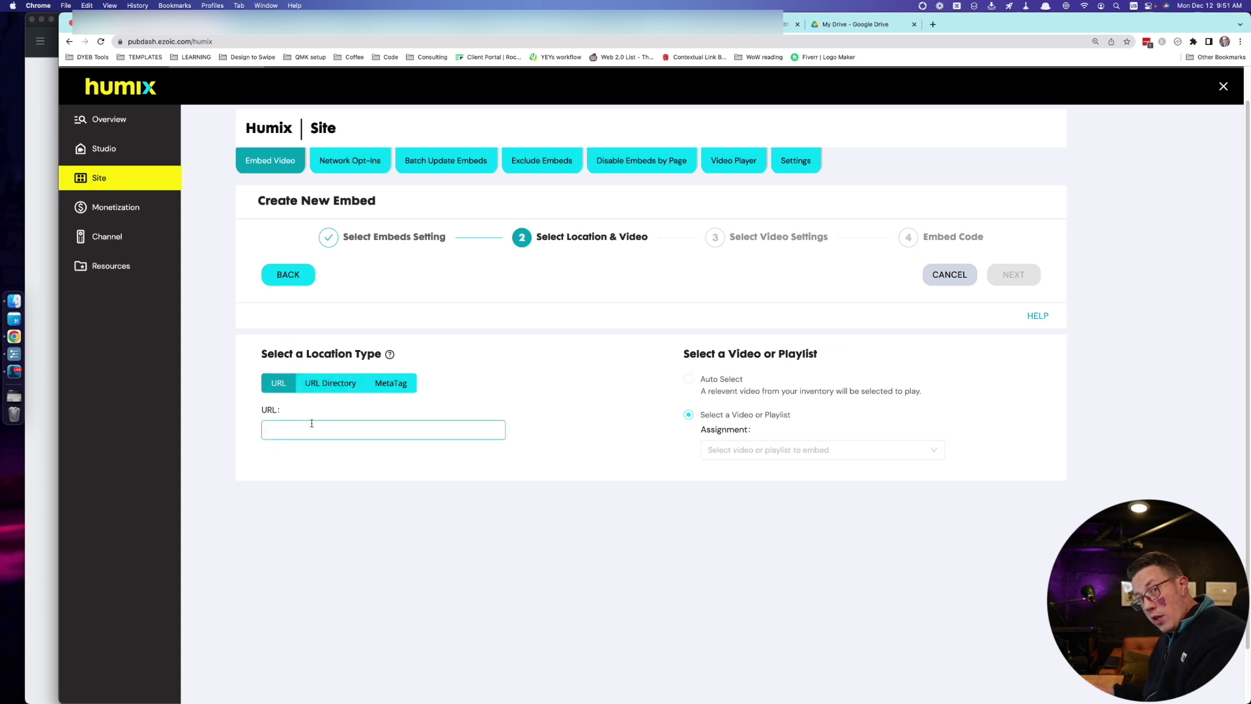
left_click(331, 383)
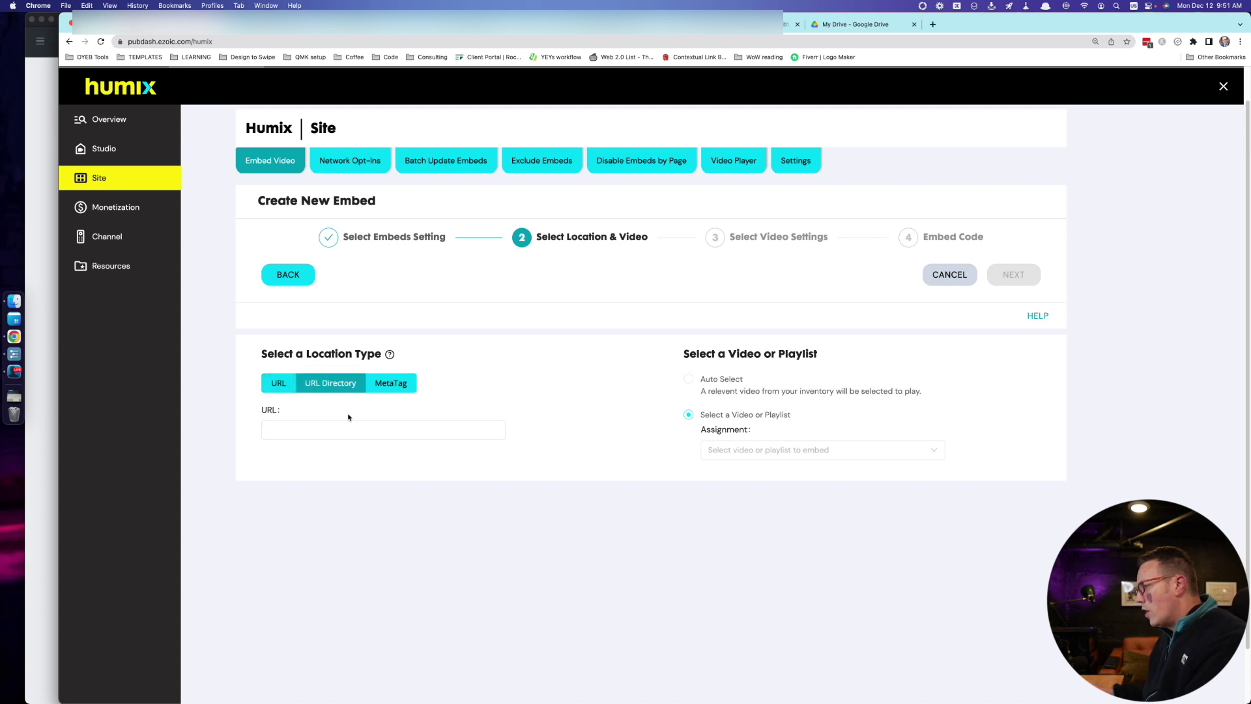
Step: Read the Location Type Guide's URL and MetaTag options, and choose Auto Select for the new embed's video
left_click(330, 433)
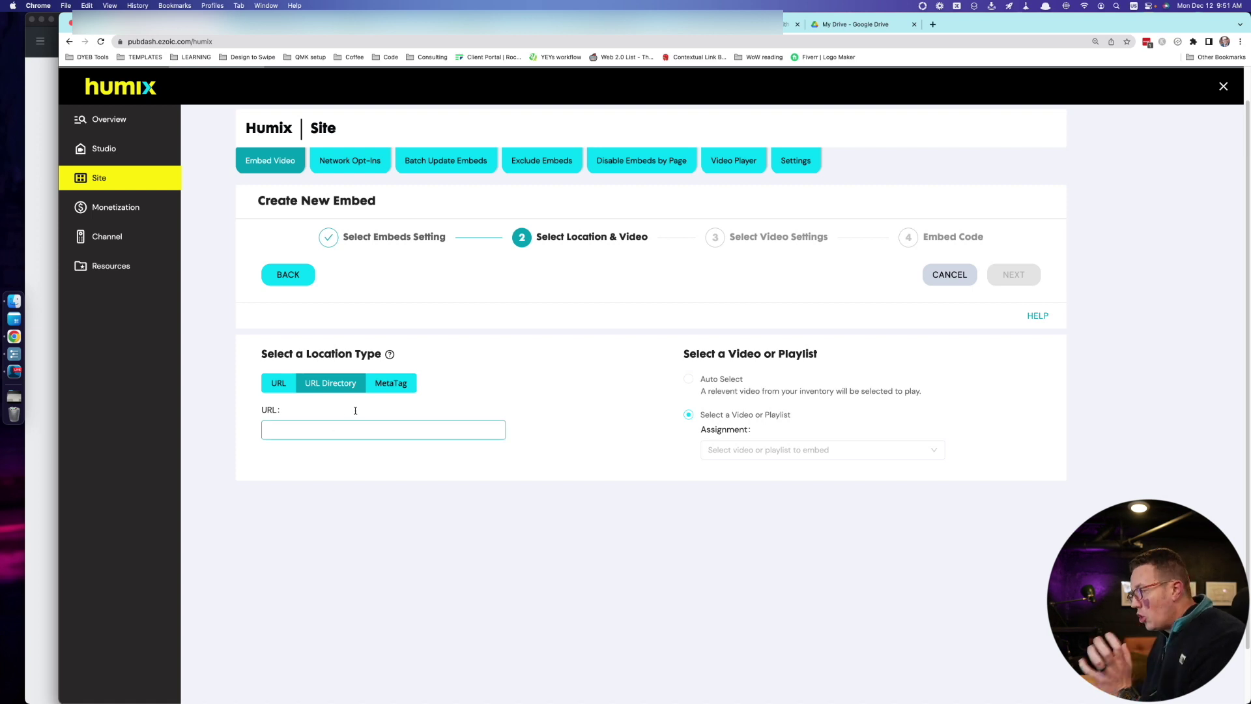
left_click(390, 355)
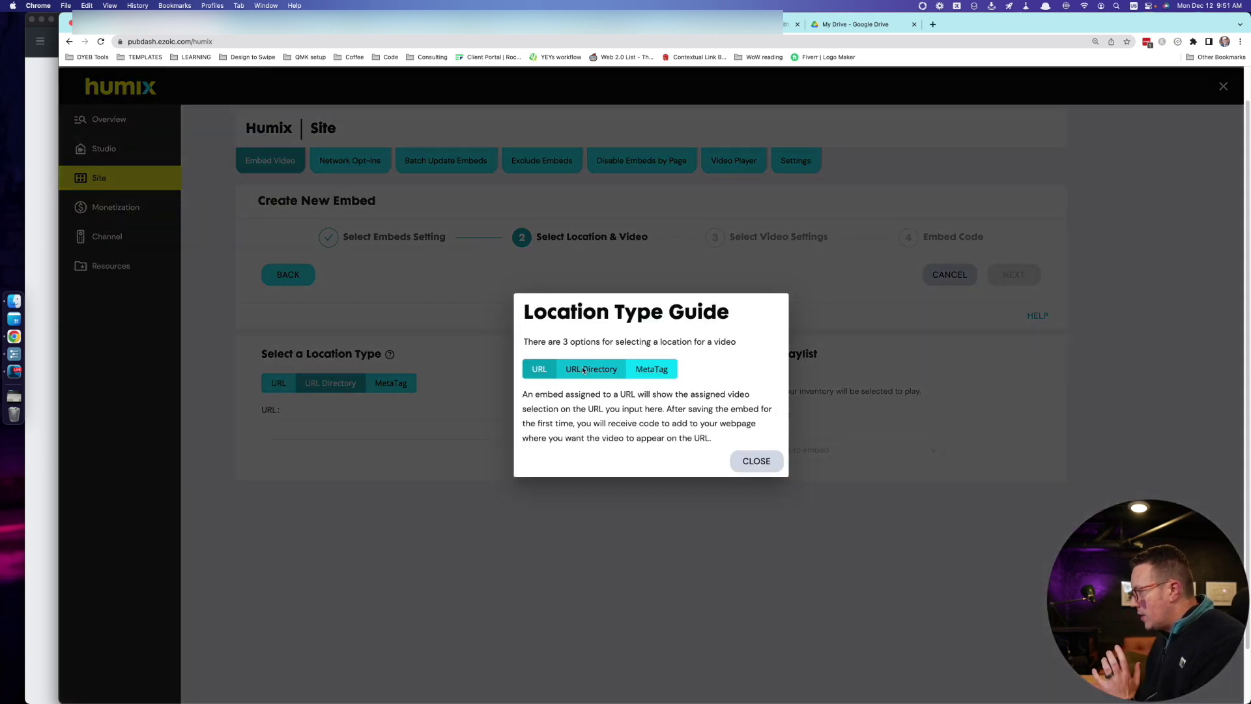
left_click(651, 357)
left_click(542, 355)
left_click(753, 462)
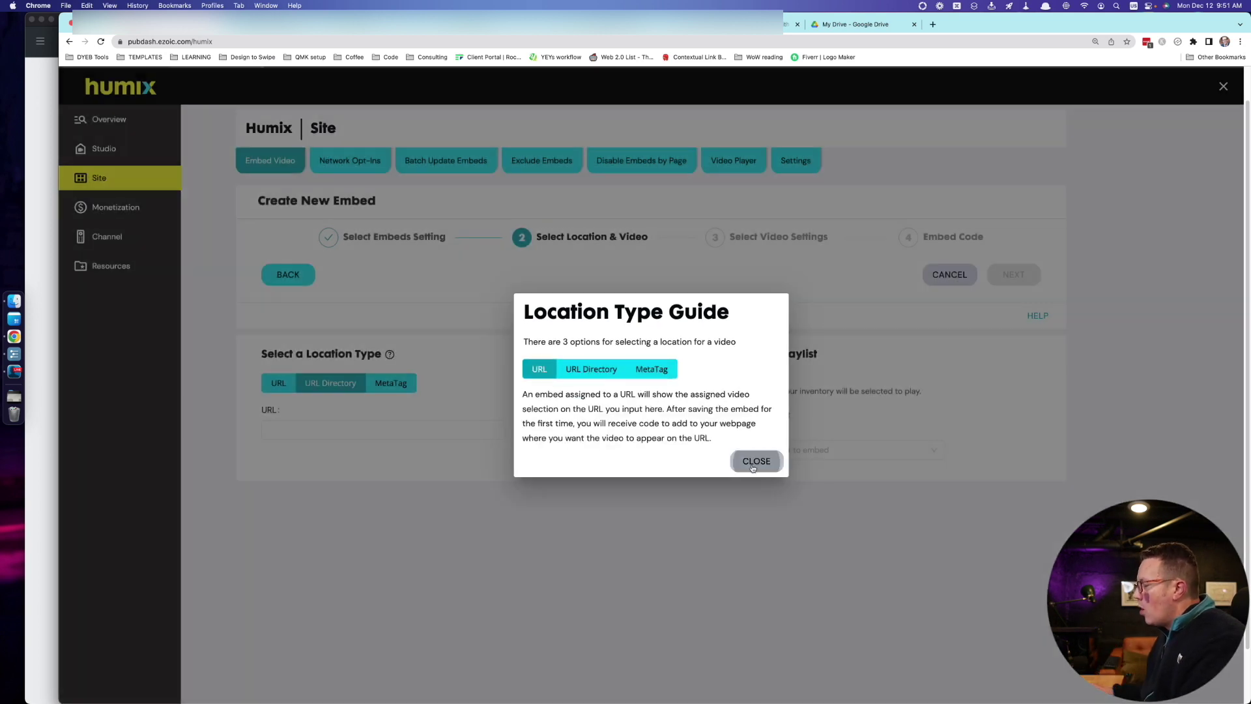
left_click(314, 435)
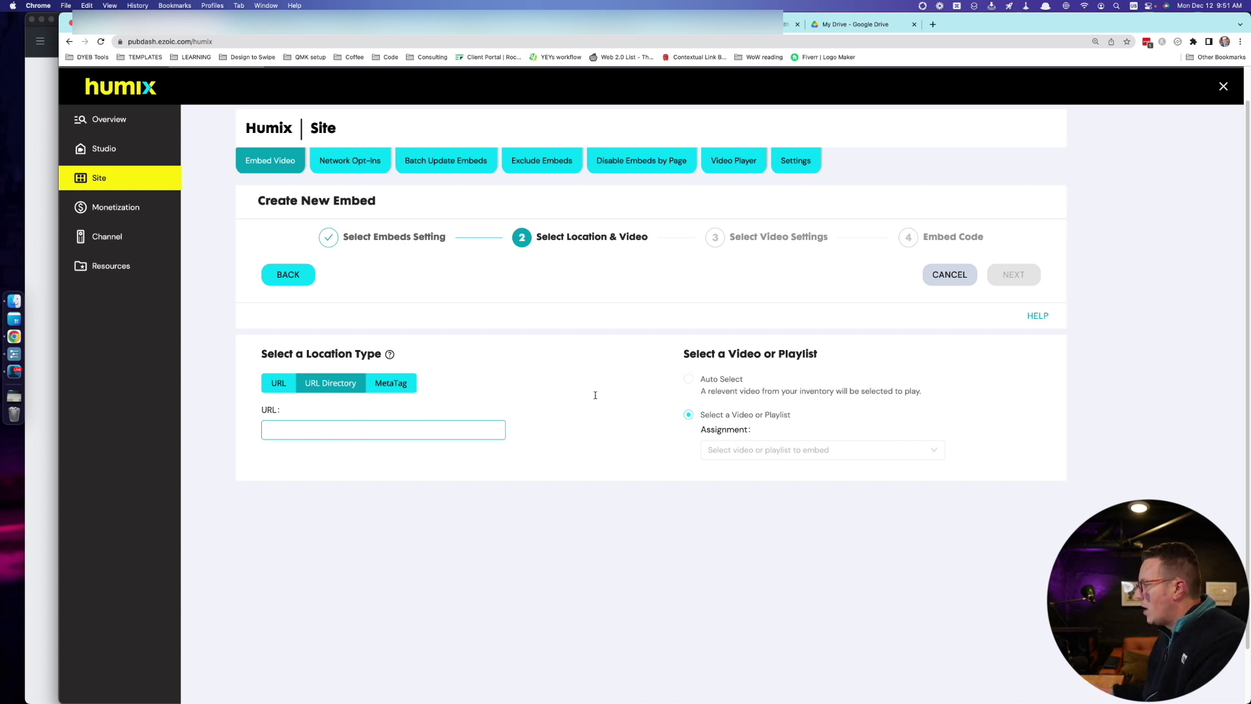
left_click(709, 379)
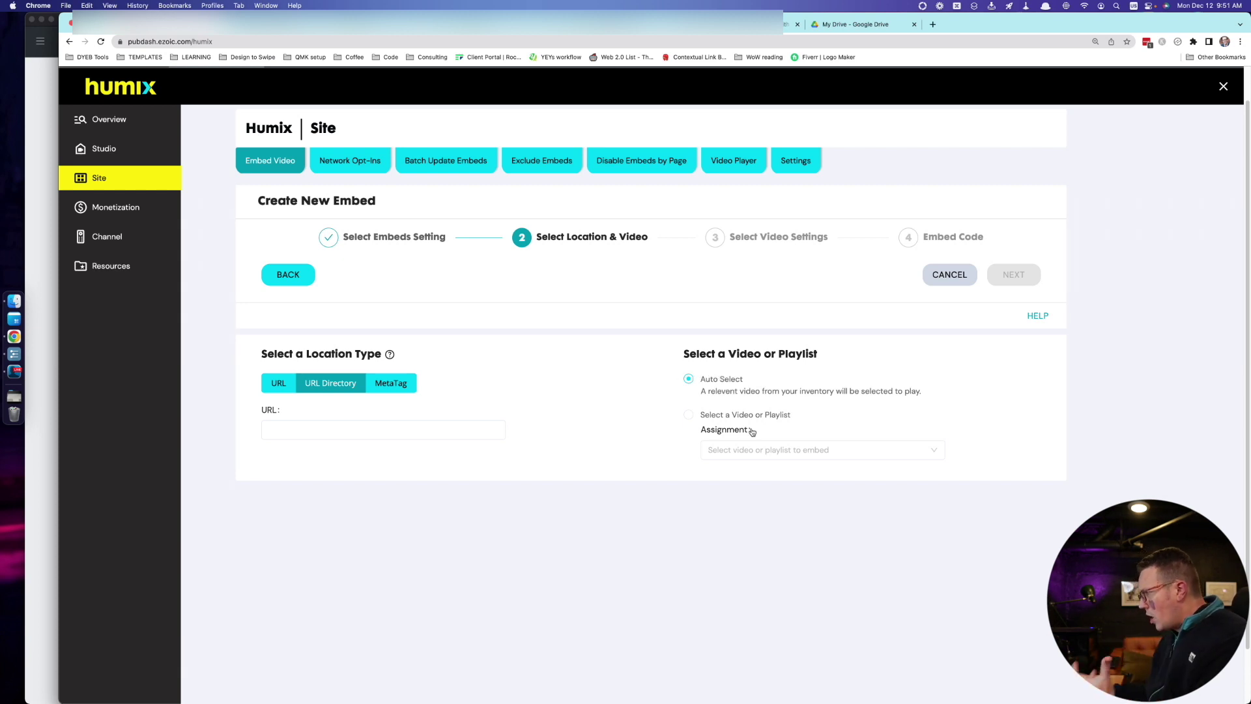
left_click(756, 450)
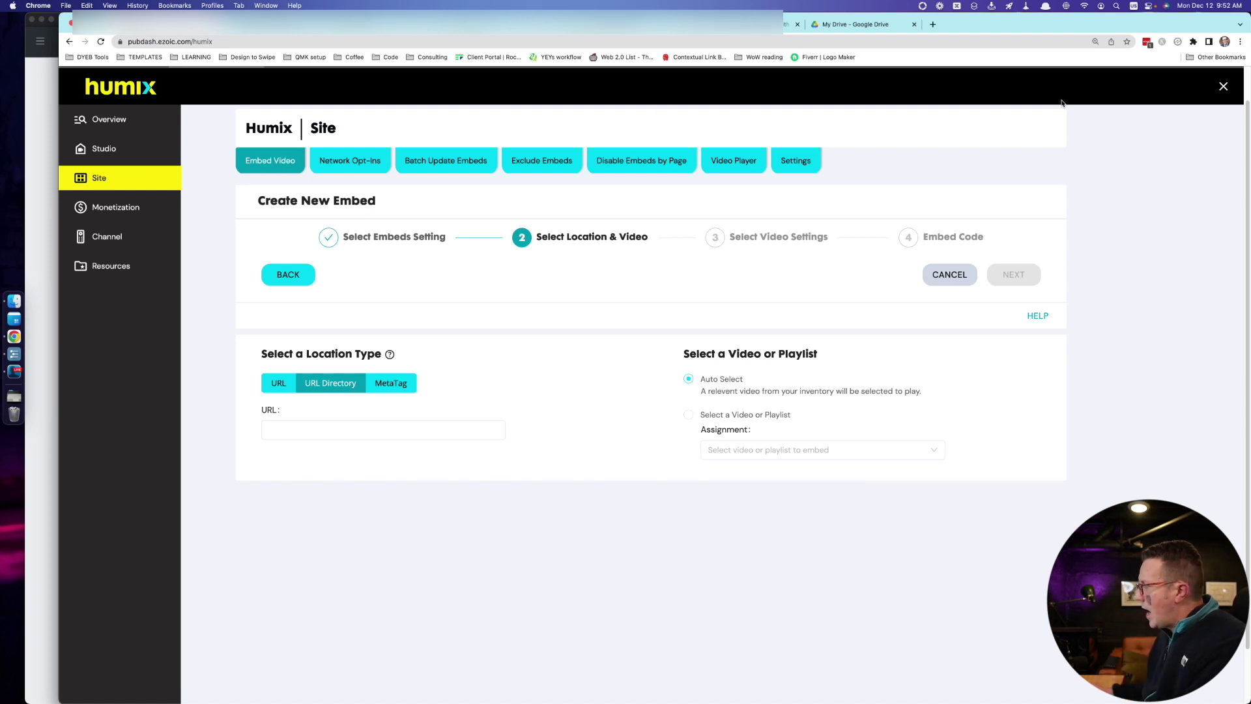
Step: In the Ezoic Chrome extension's embed editor, try Auto Select for the video assignment and check the Open App option
left_click(1178, 42)
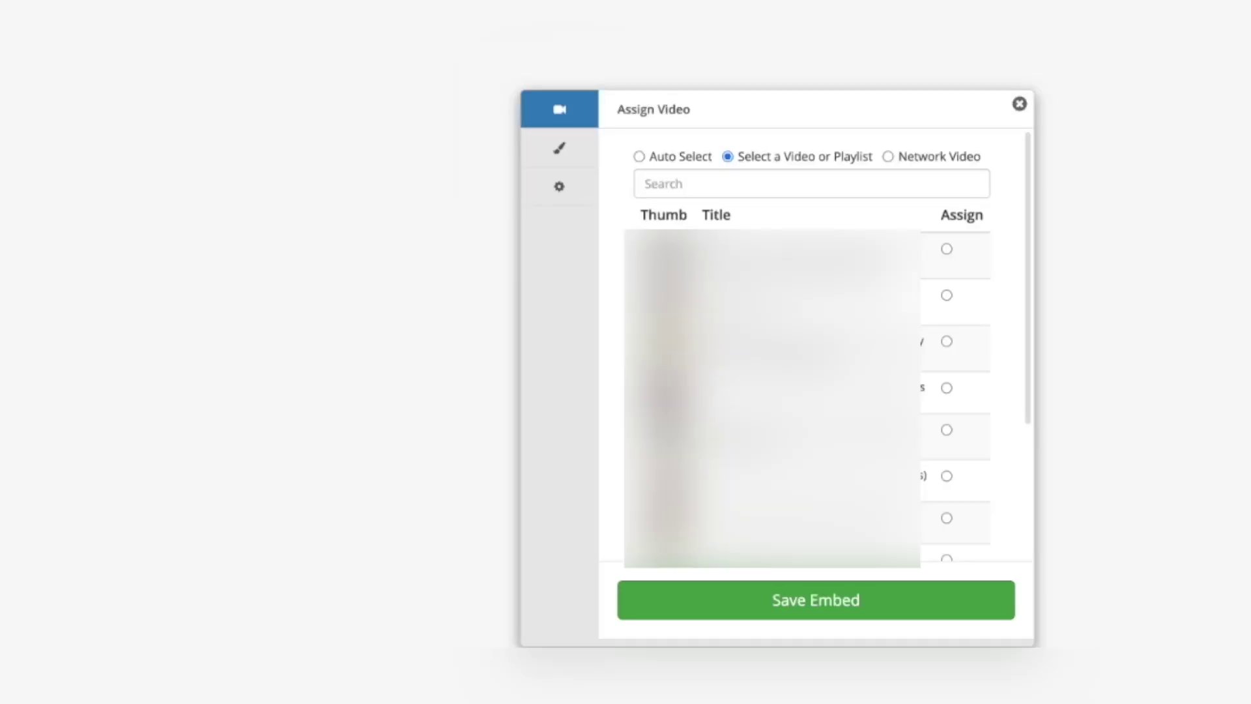
left_click(684, 159)
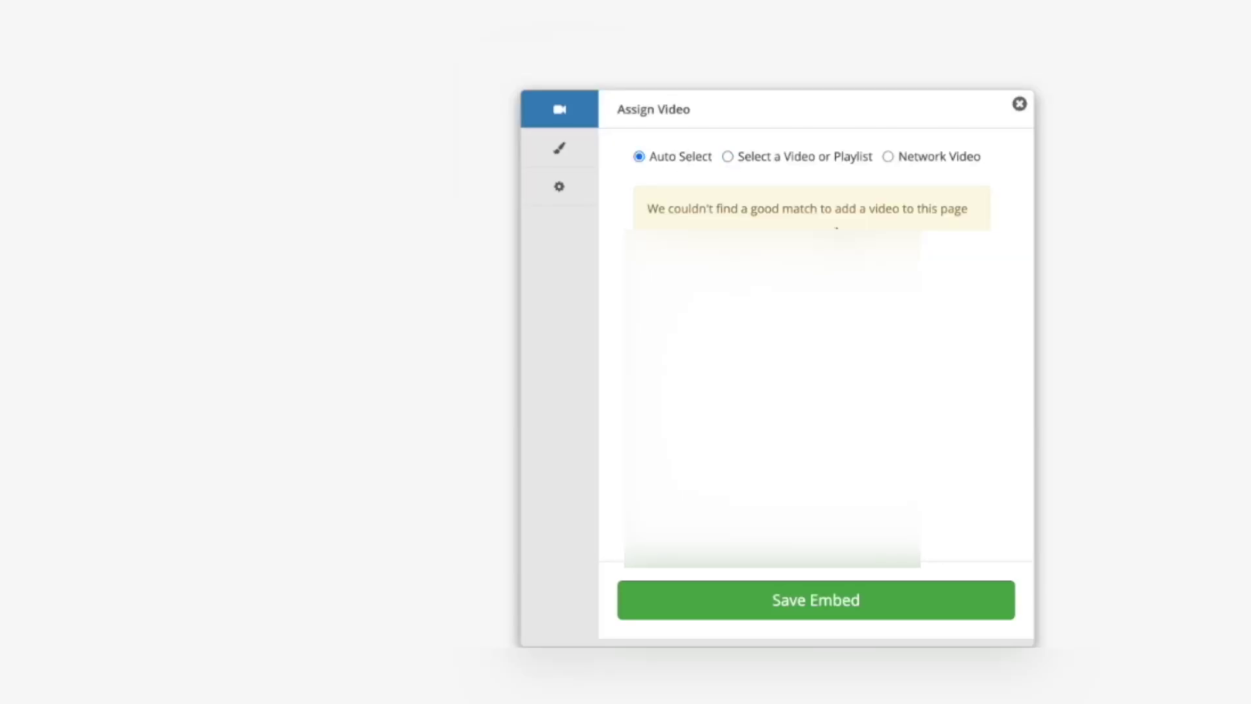
left_click(564, 187)
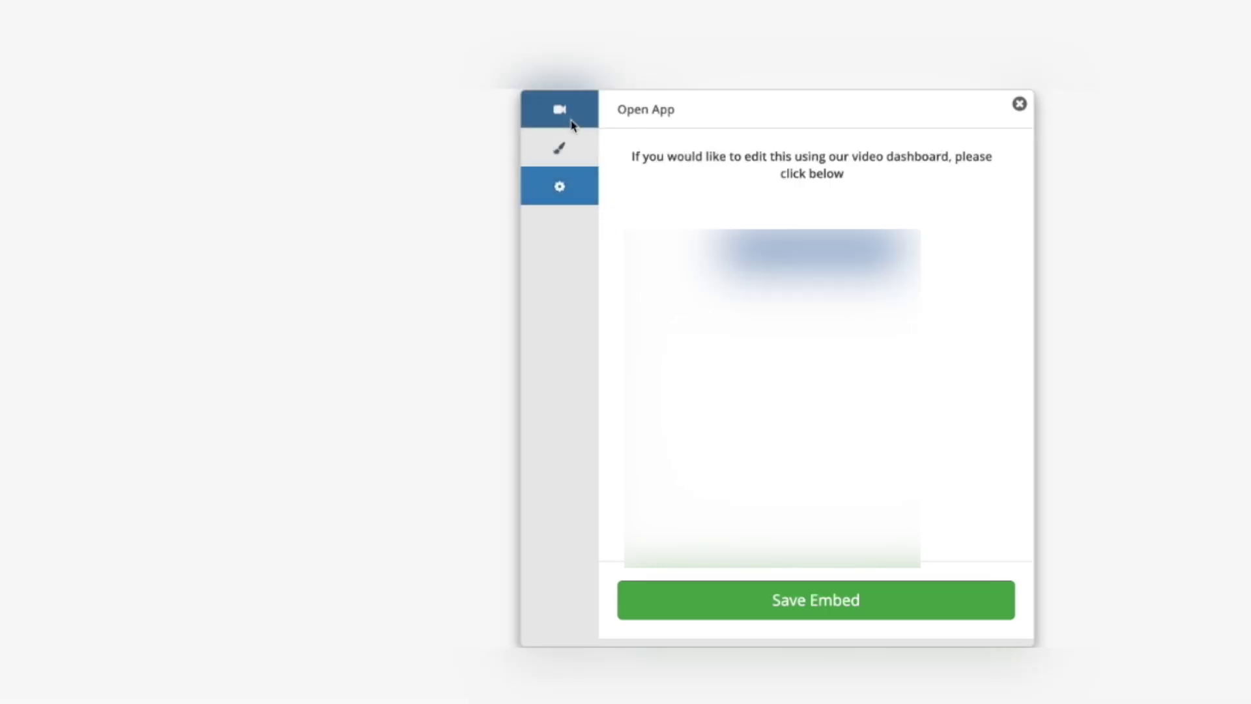
left_click(569, 112)
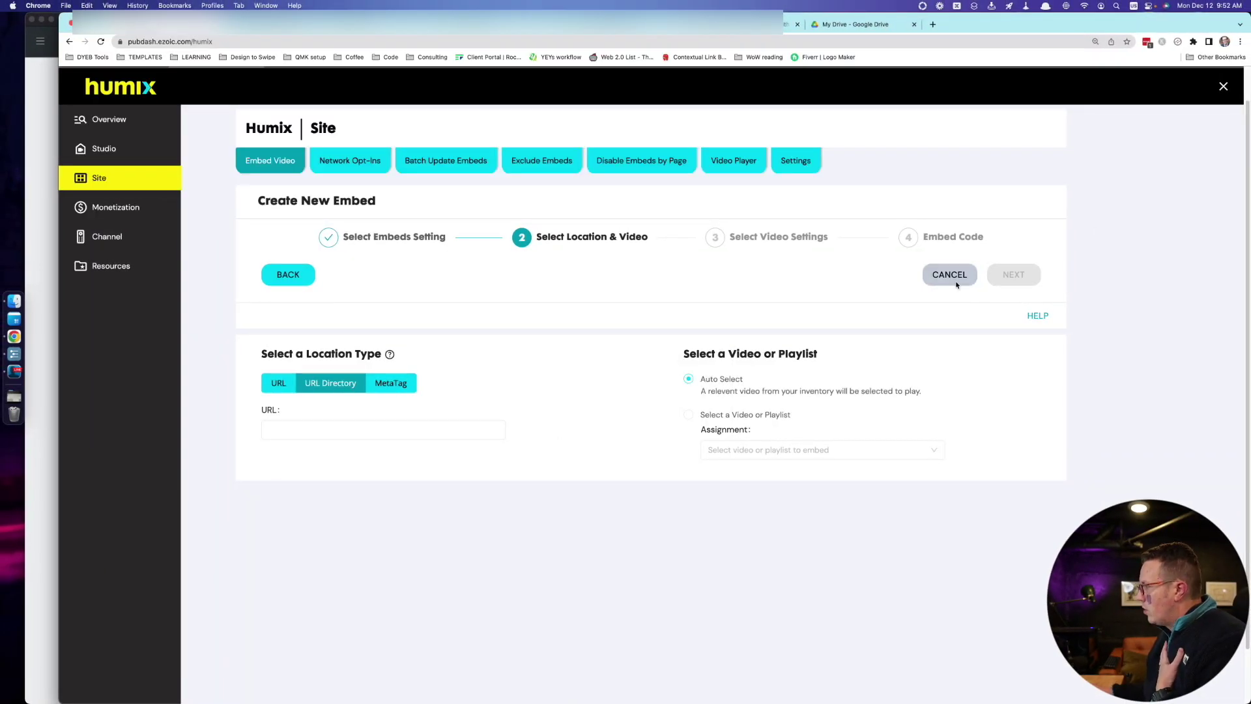
Step: Return to the embed settings stage and cancel creating the new embed
left_click(288, 275)
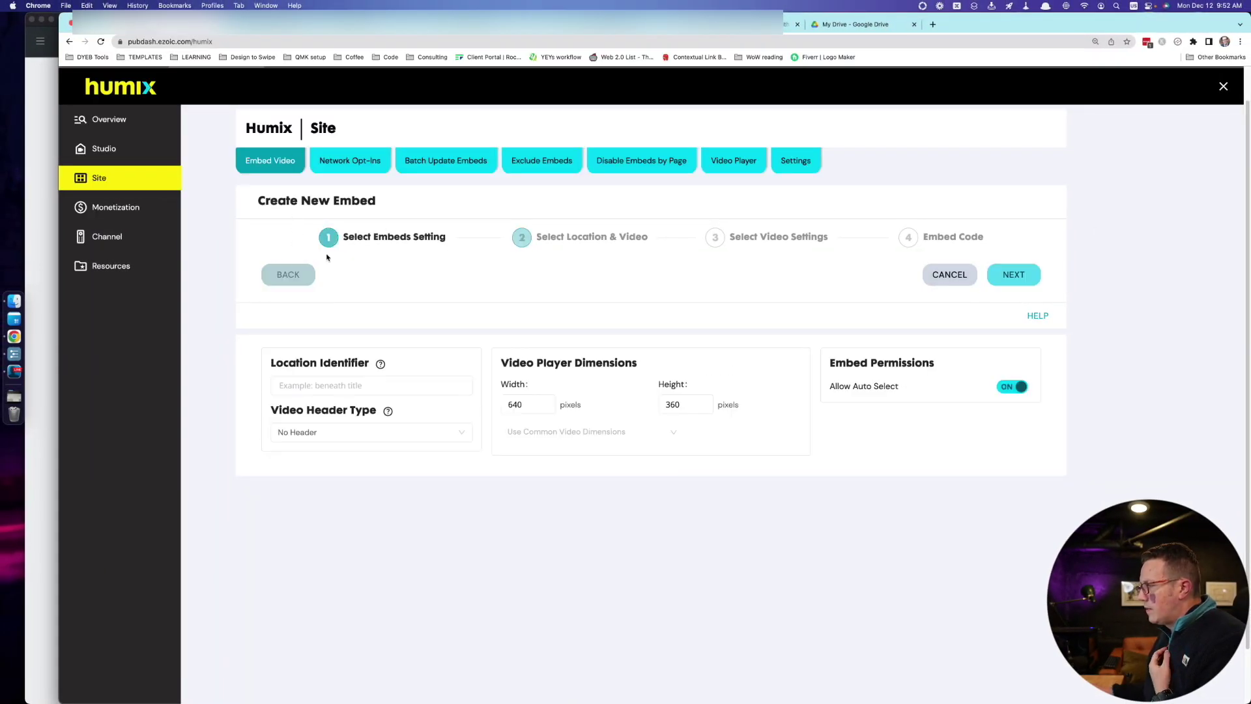
left_click(935, 273)
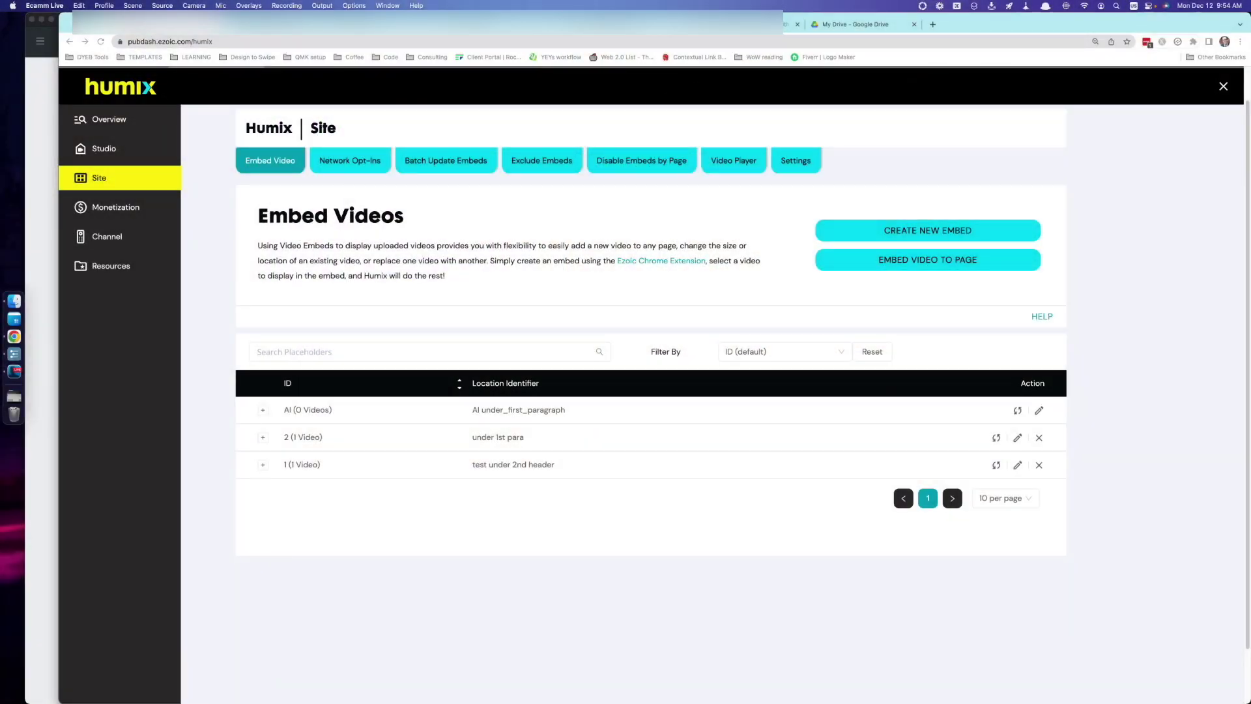
left_click(386, 221)
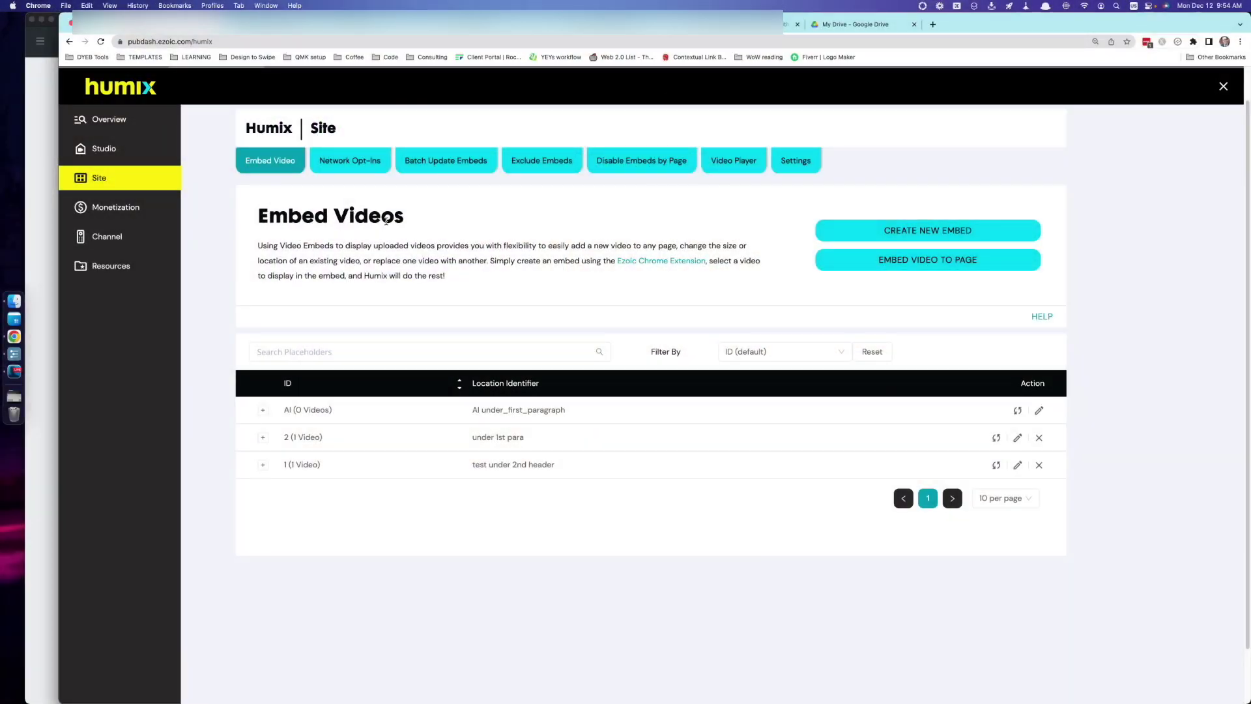
Step: In the Network Opt-Ins, set the Display Network Videos relevancy to Normal and save it
left_click(353, 160)
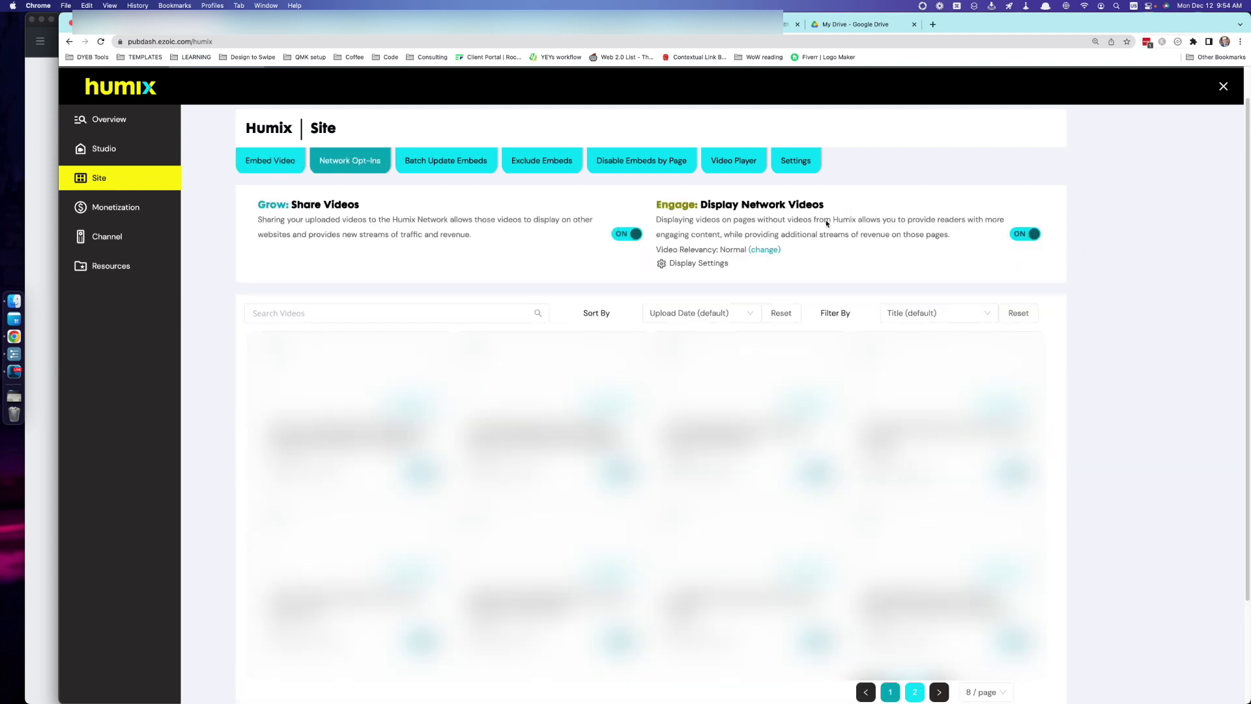
left_click(765, 253)
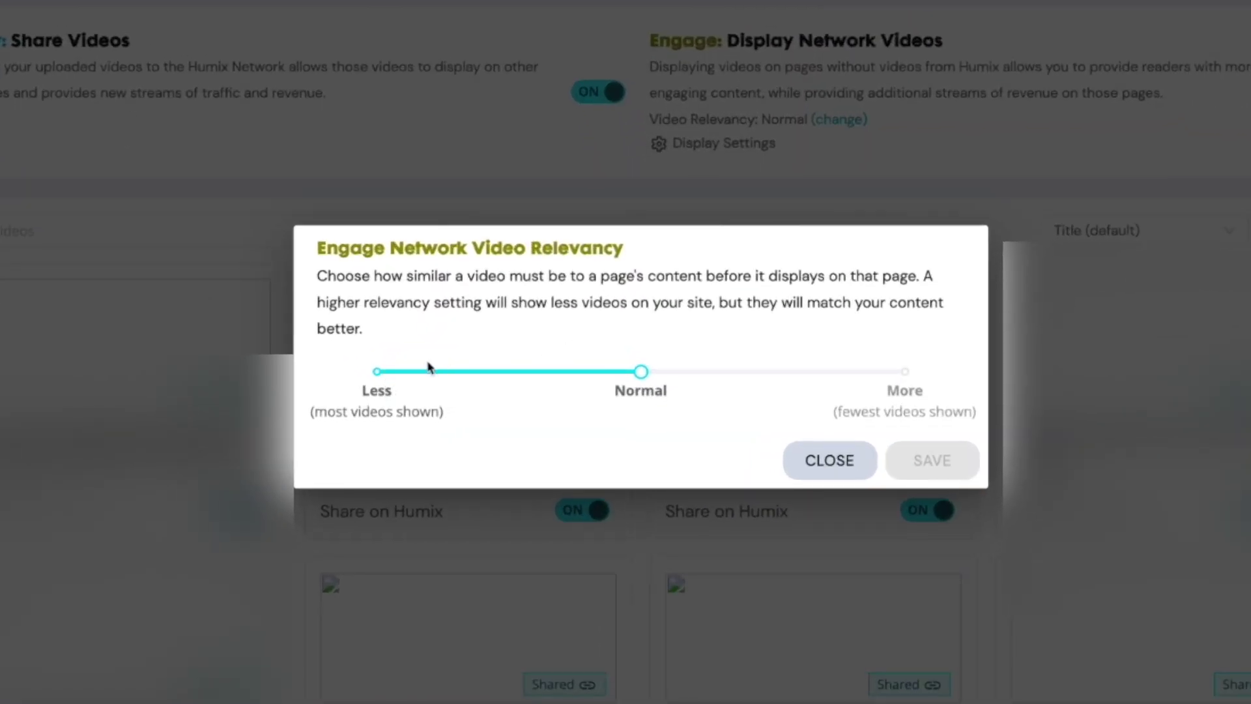
left_click(429, 371)
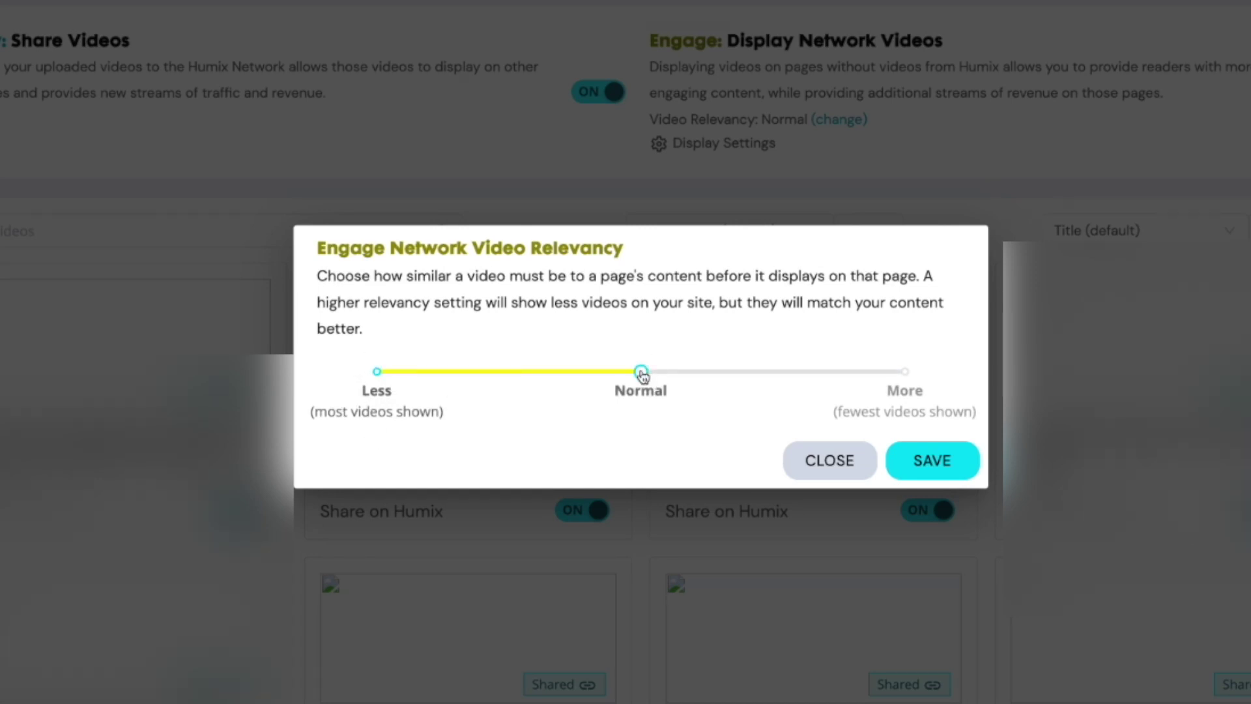
left_click(937, 464)
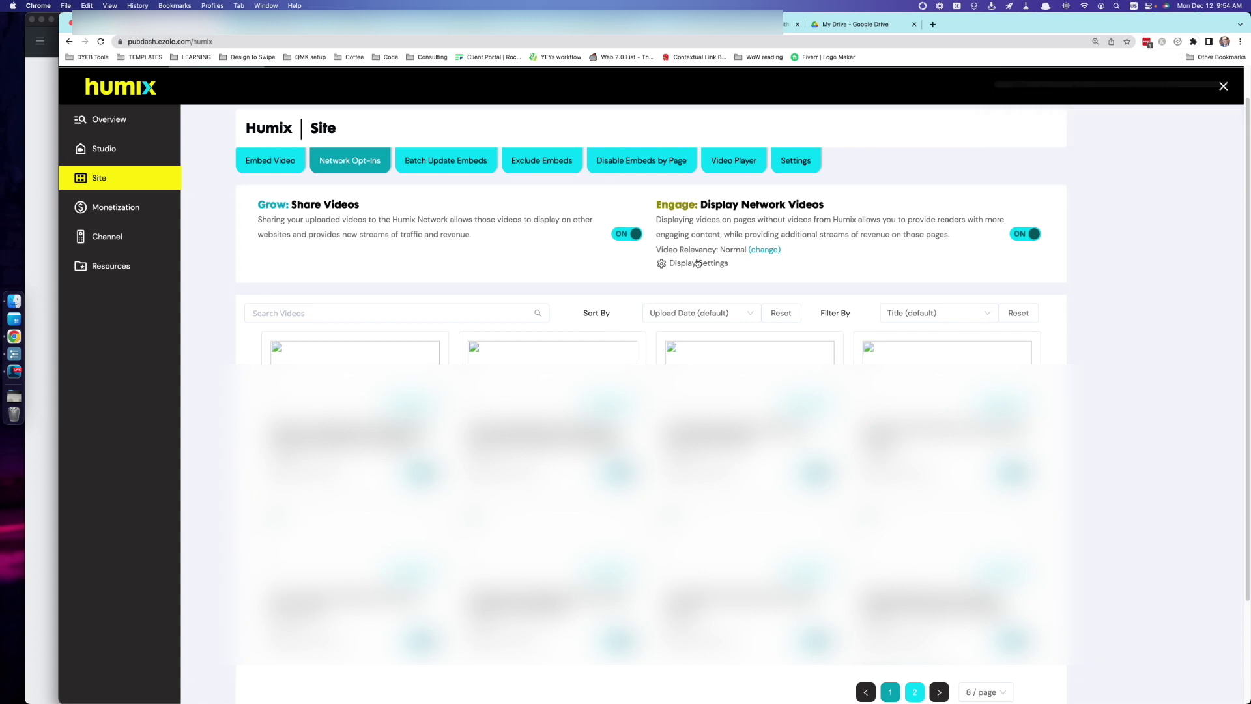
Step: Review the Displayed Videos and Shared Videos reports in the Overview section
left_click(104, 148)
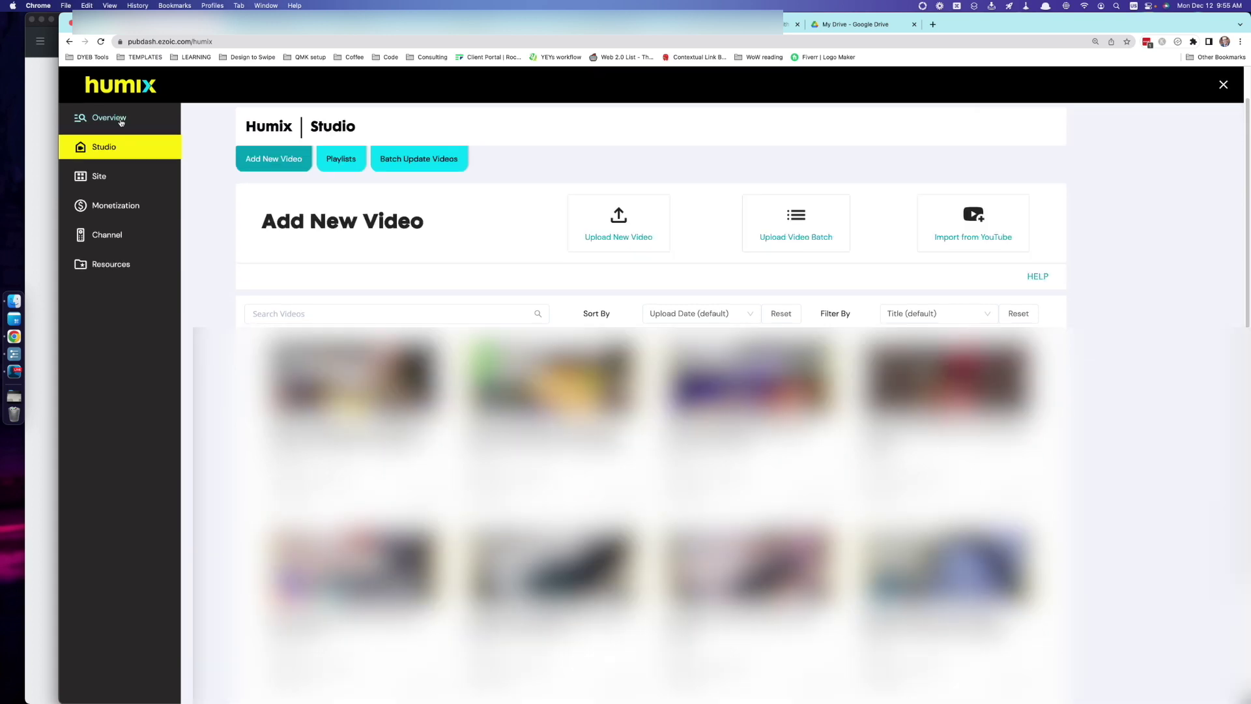
left_click(98, 119)
left_click(321, 271)
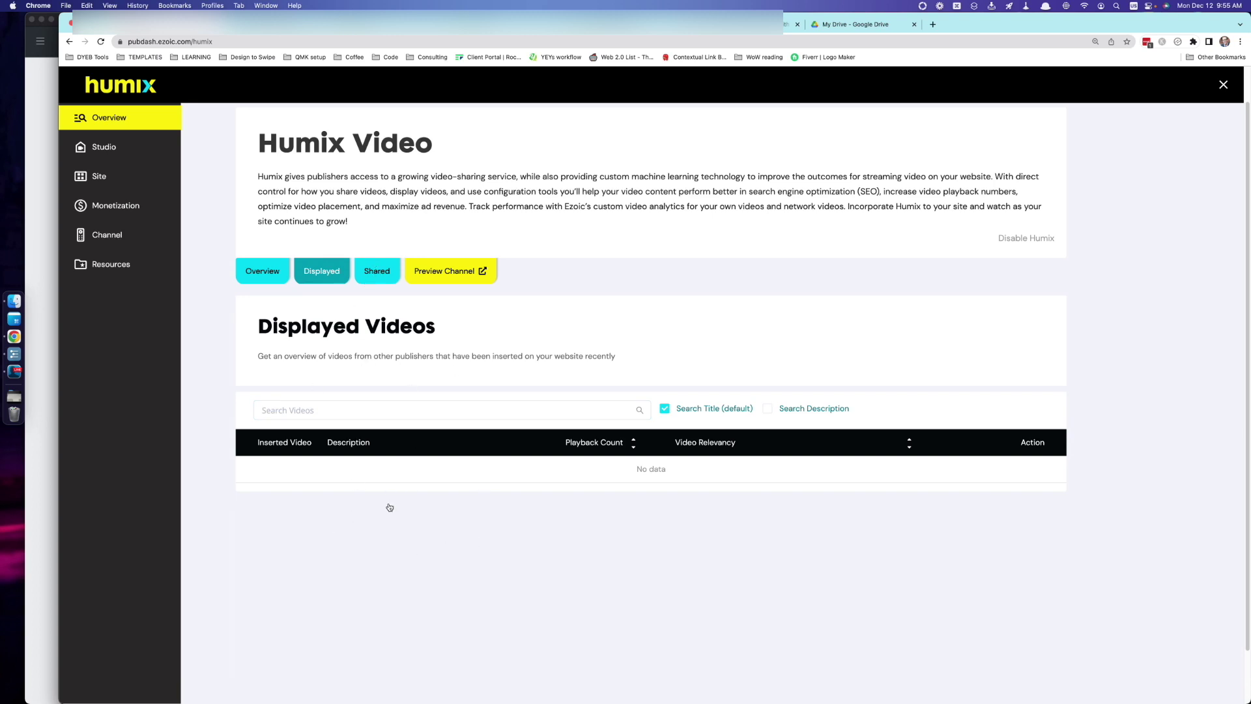
left_click(372, 270)
scroll(372, 271, "down", 2)
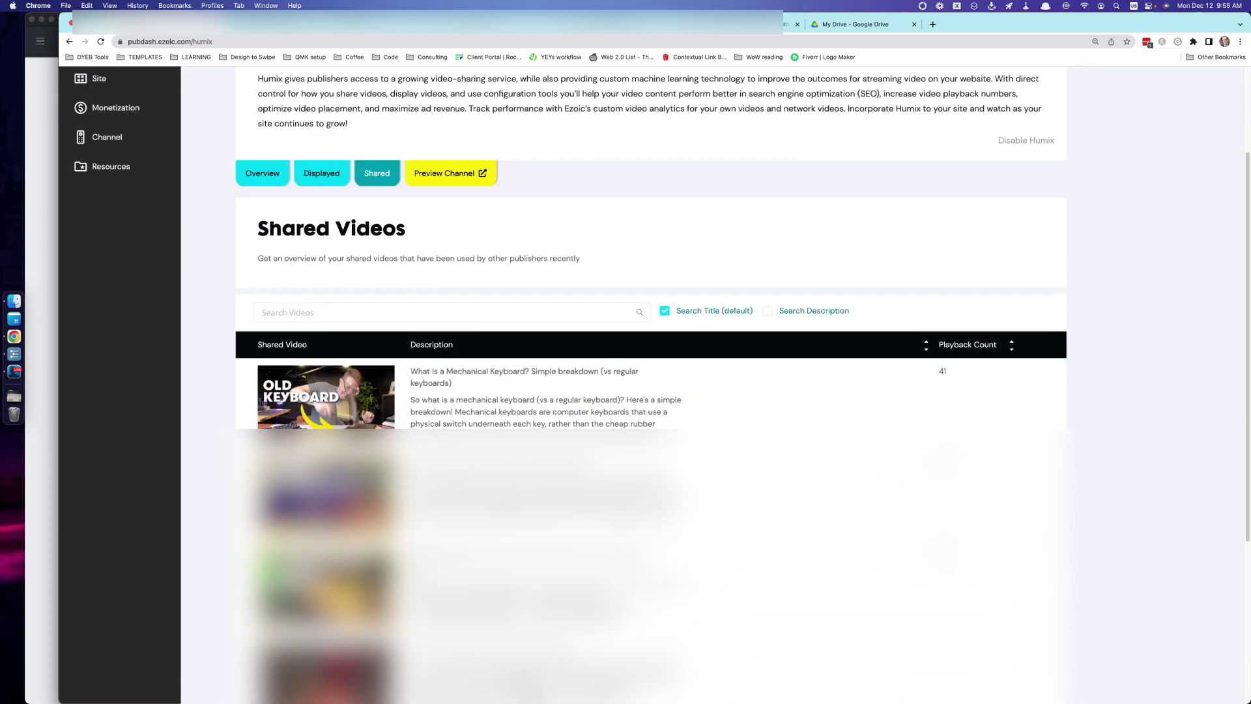
scroll(626, 385, "up", 3)
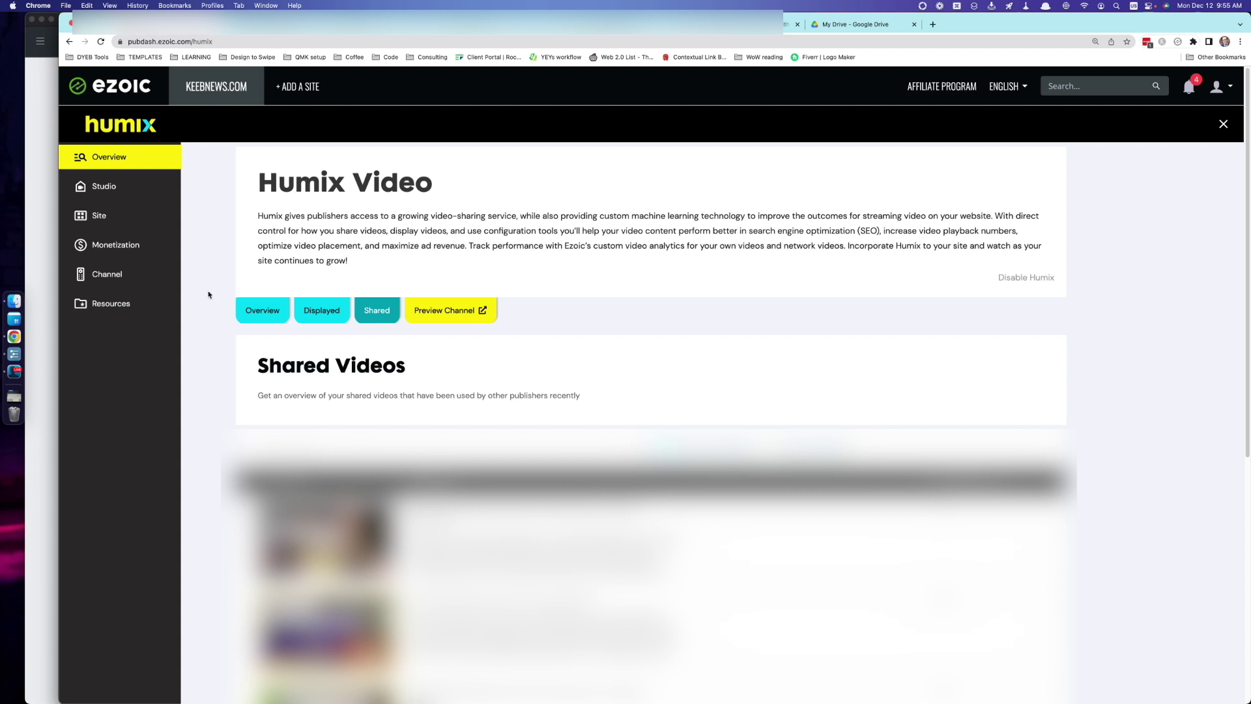
Step: Open the display settings for Display Network Videos in the Site section's Network Opt-Ins
left_click(100, 216)
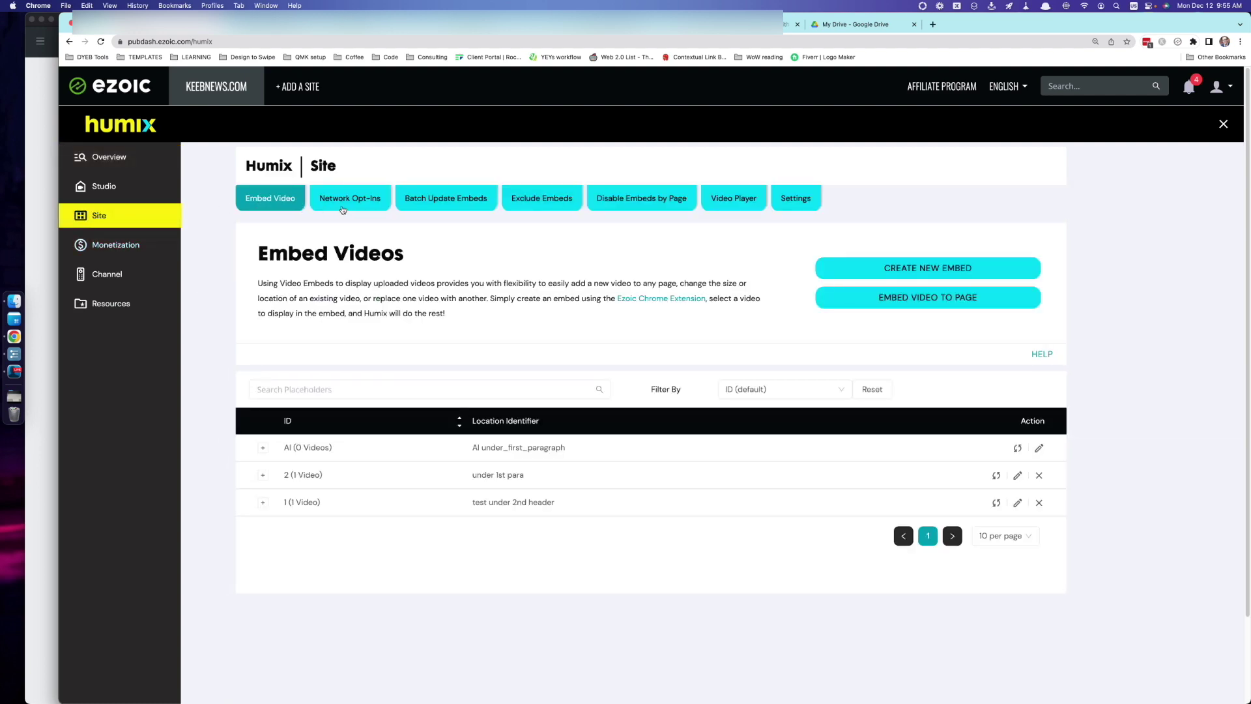
left_click(344, 203)
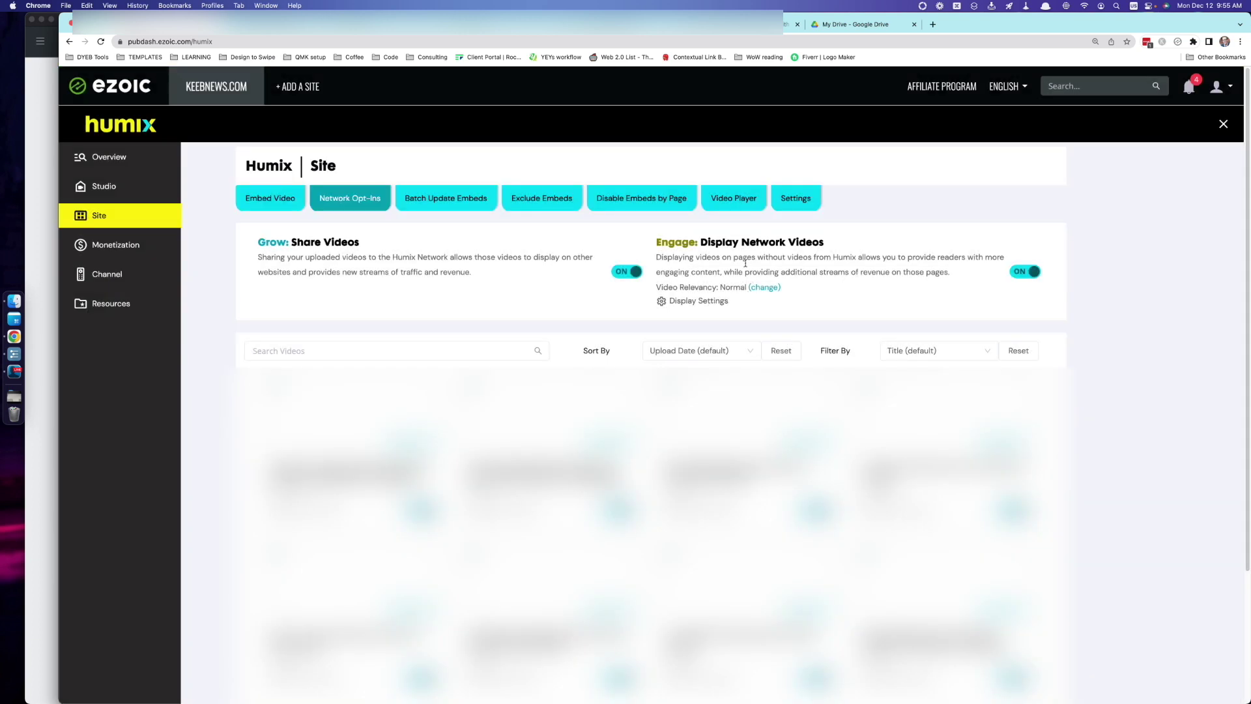
triple_click(748, 260)
left_click(701, 302)
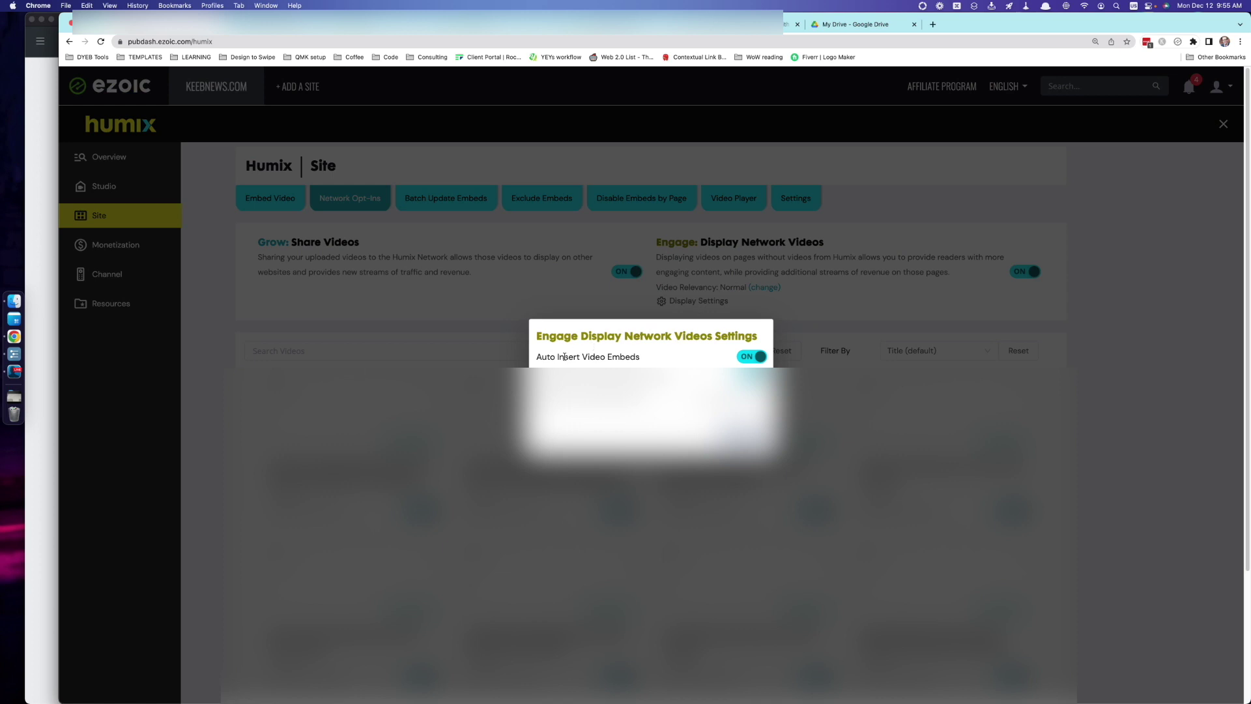